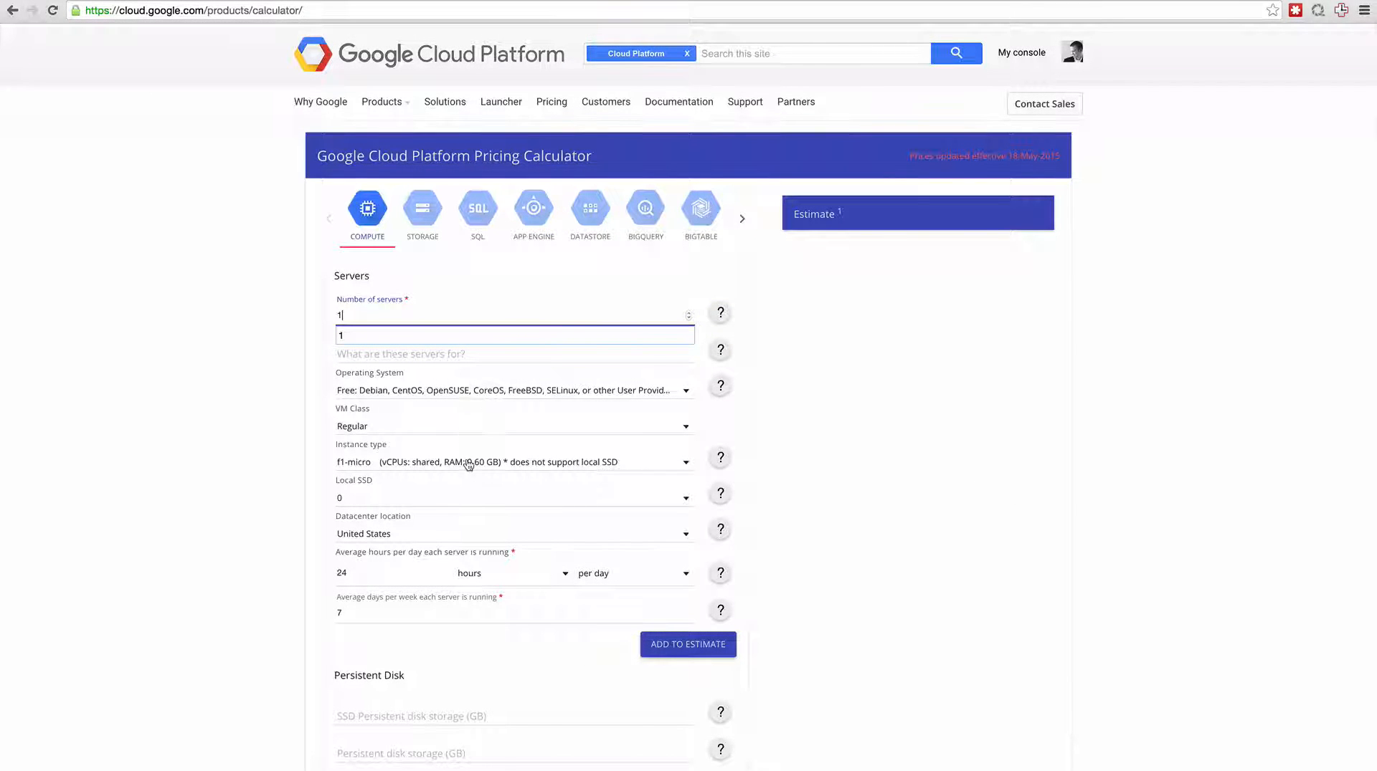
Add the single f1-micro server and 10 GB of standard Cloud Storage to the pricing estimate.
left_click(716, 651)
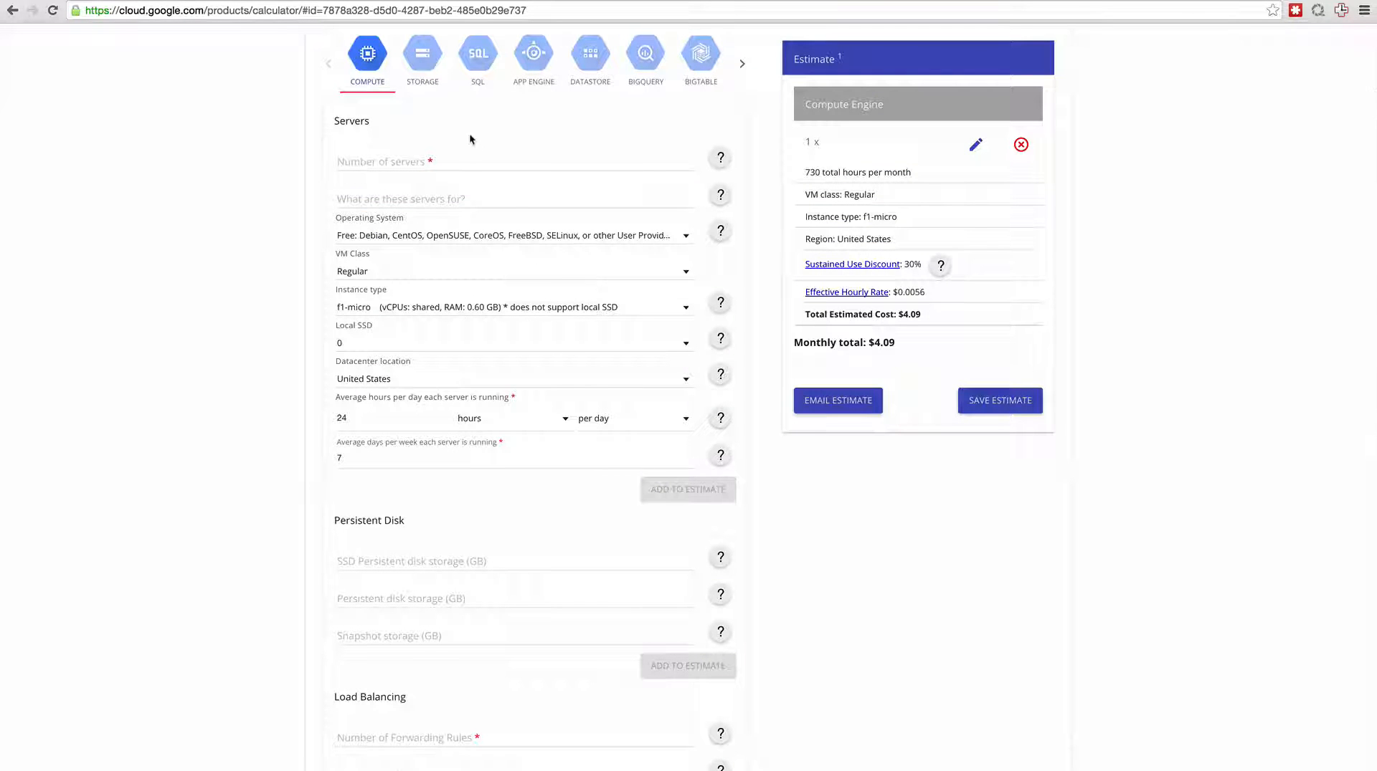
left_click(423, 63)
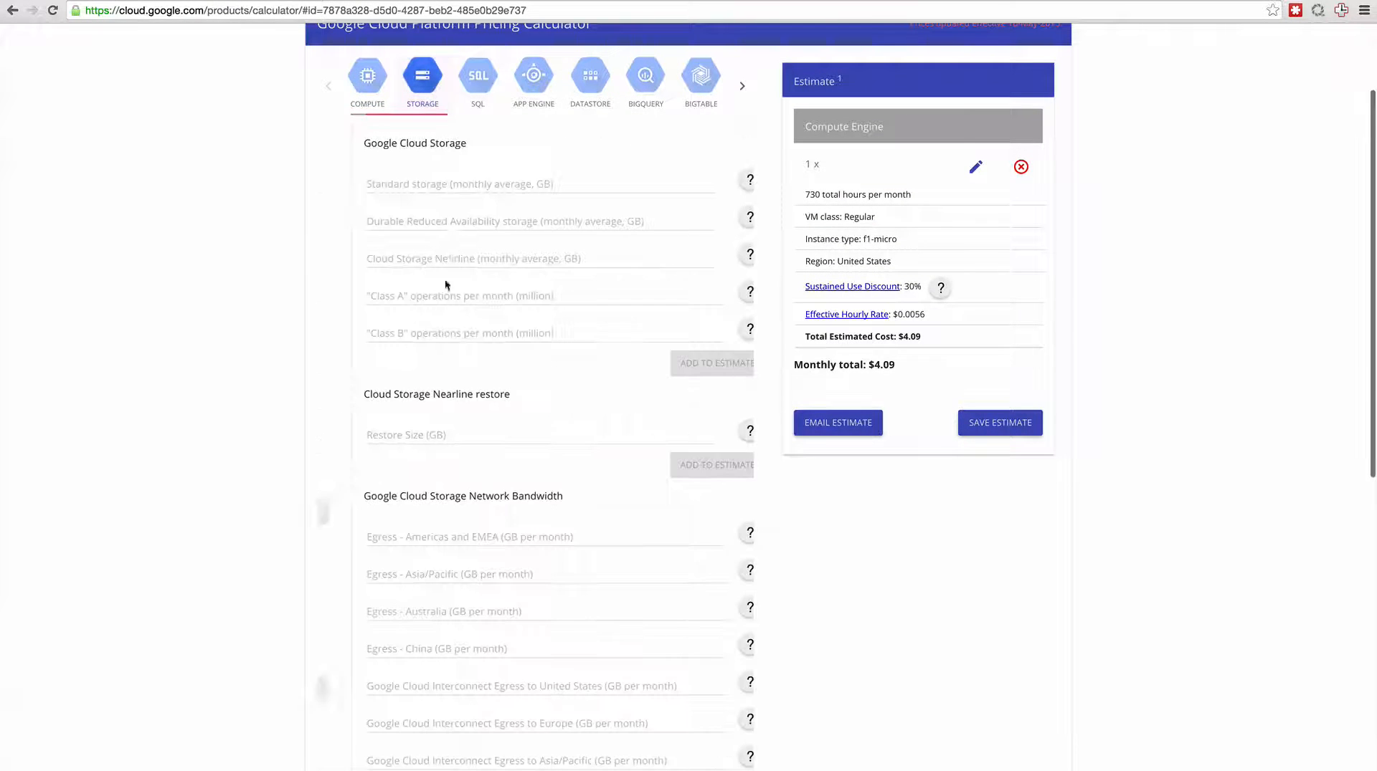
left_click(463, 188)
type("10")
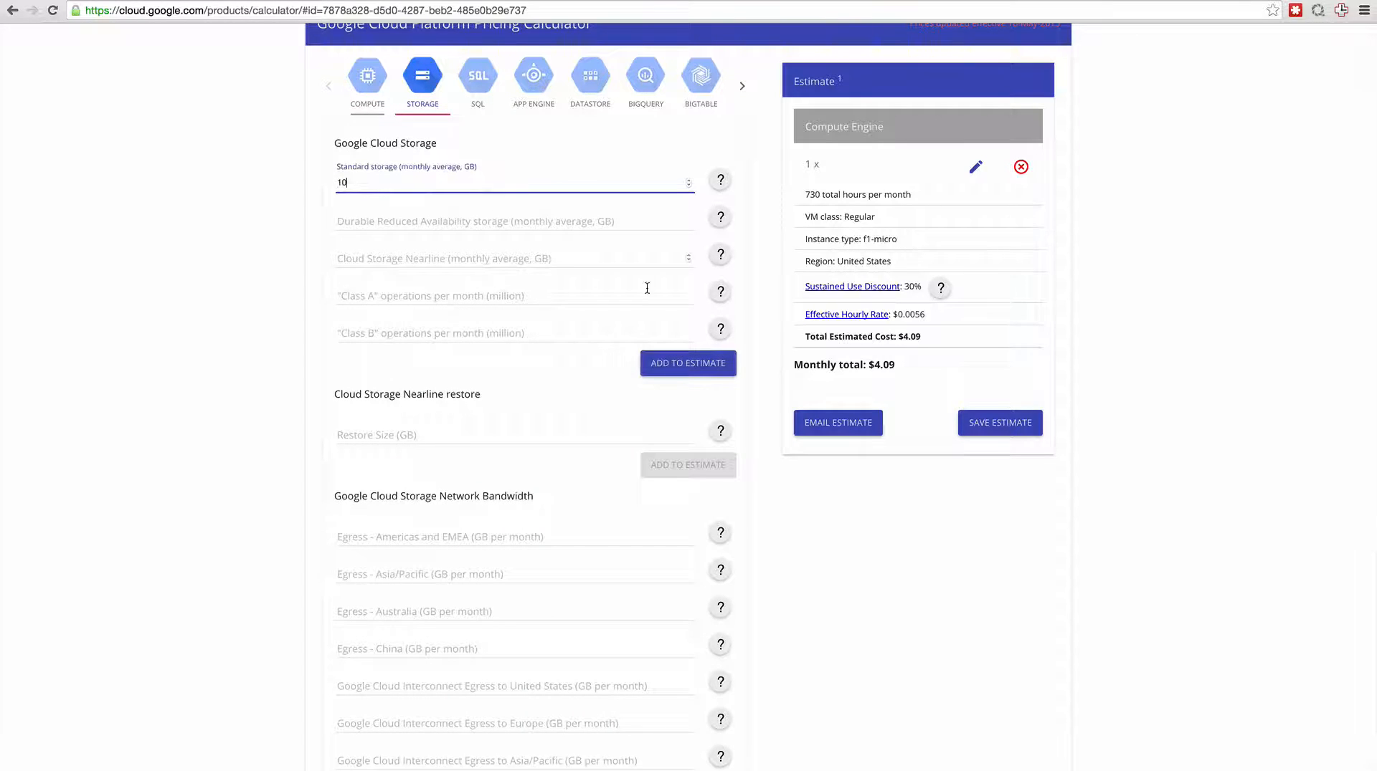
left_click(684, 366)
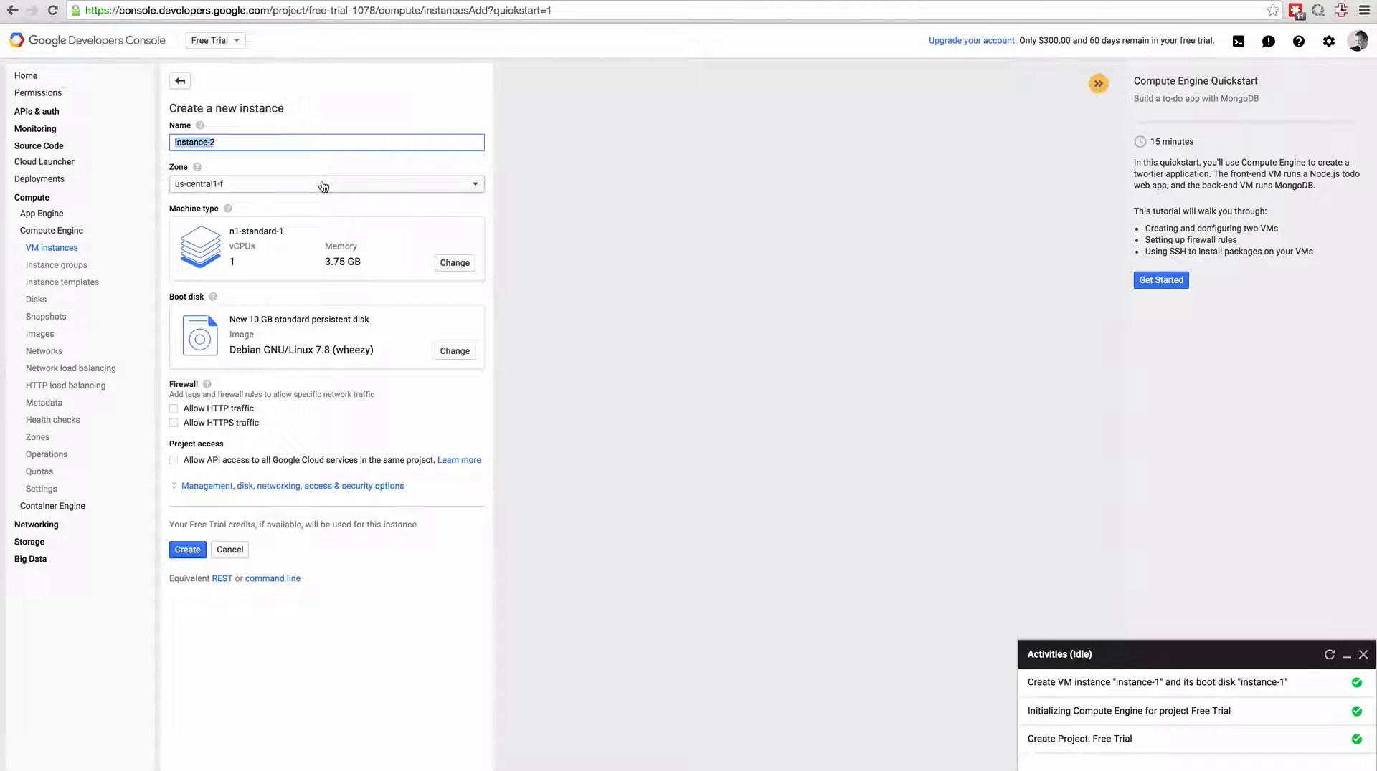
Set the new instance's machine type to f1-micro and its boot disk image to Ubuntu 15.04.
left_click(453, 263)
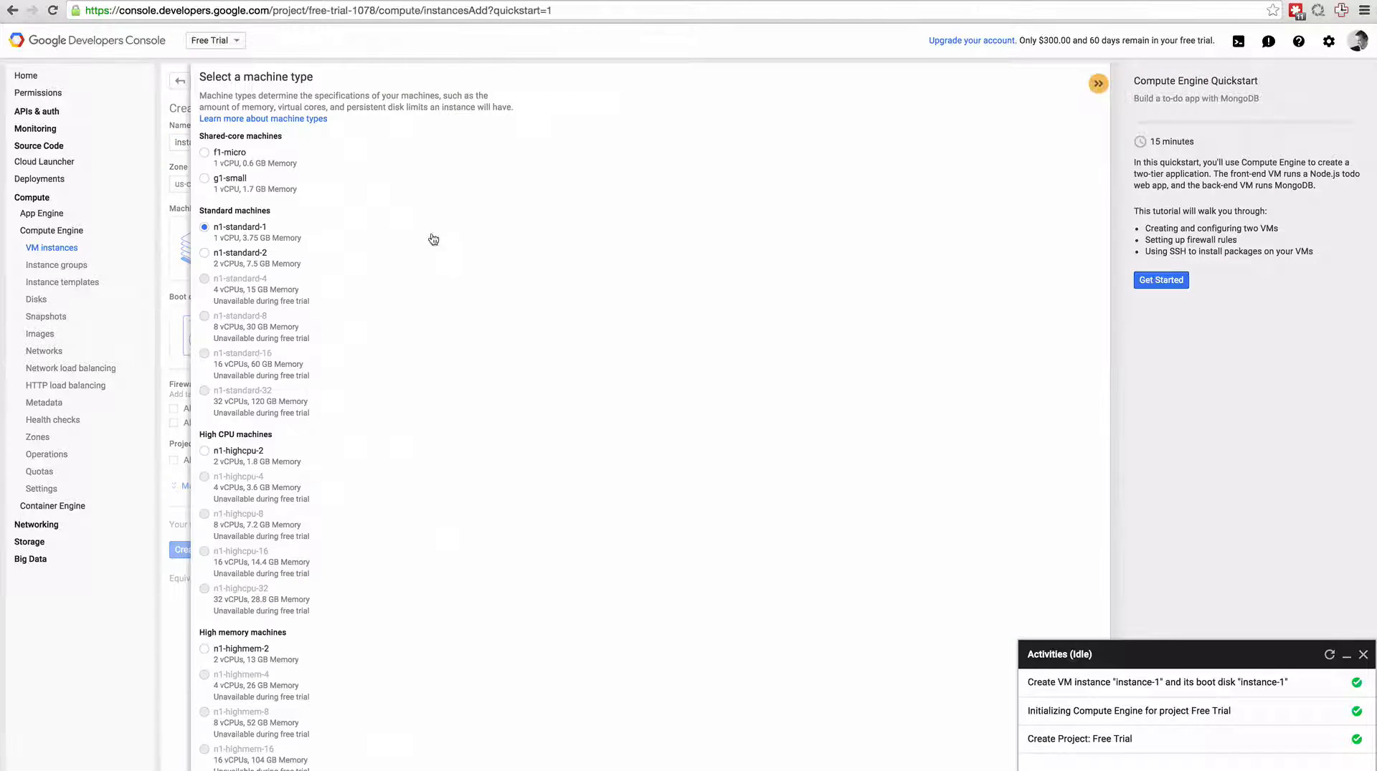
left_click(207, 156)
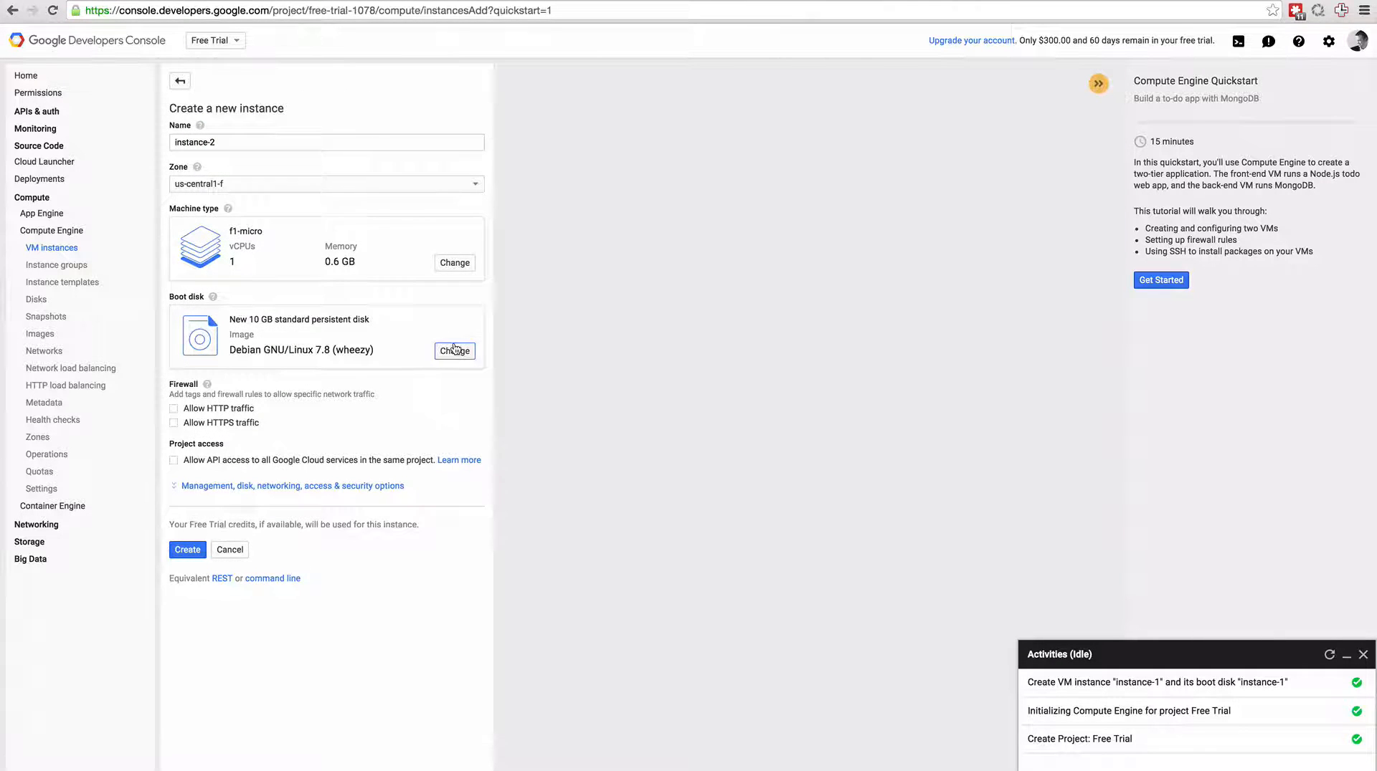
left_click(454, 351)
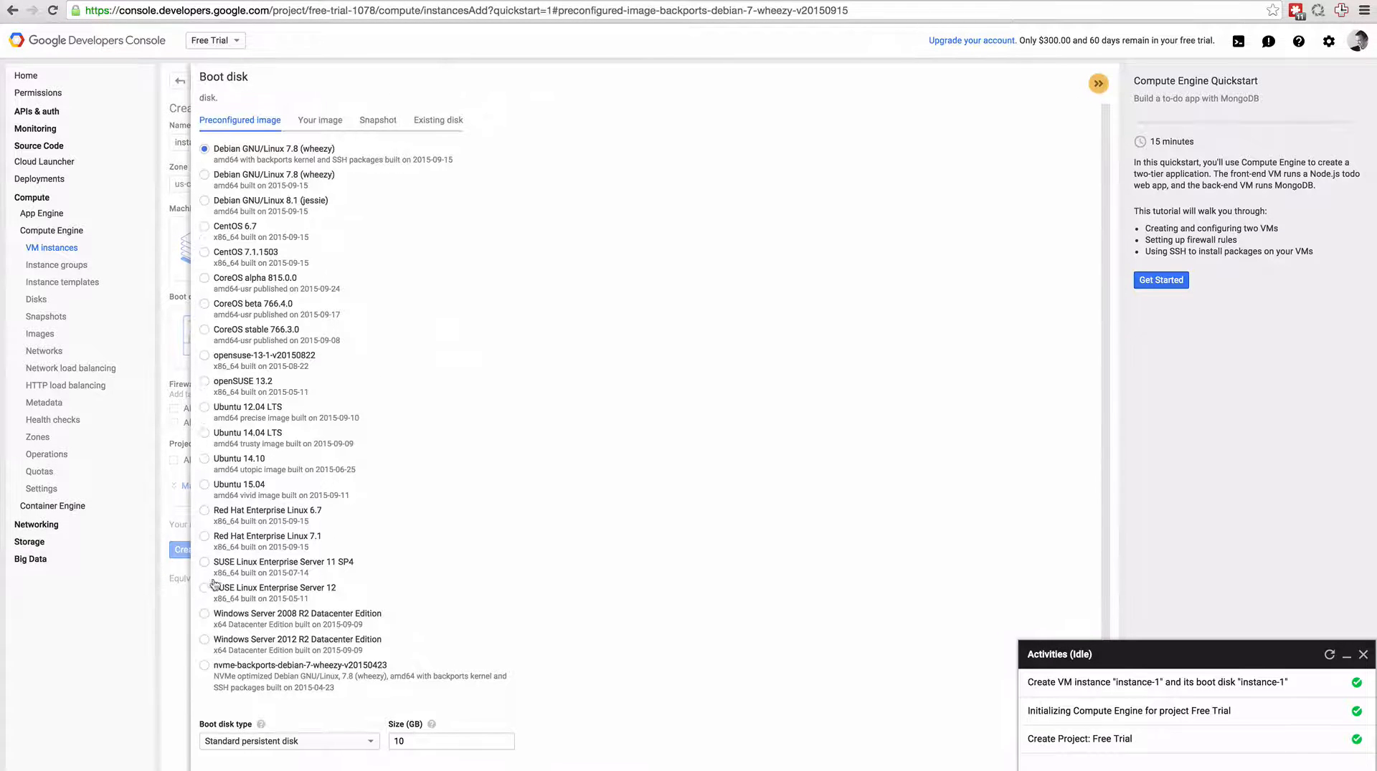
left_click(205, 485)
double_click(416, 742)
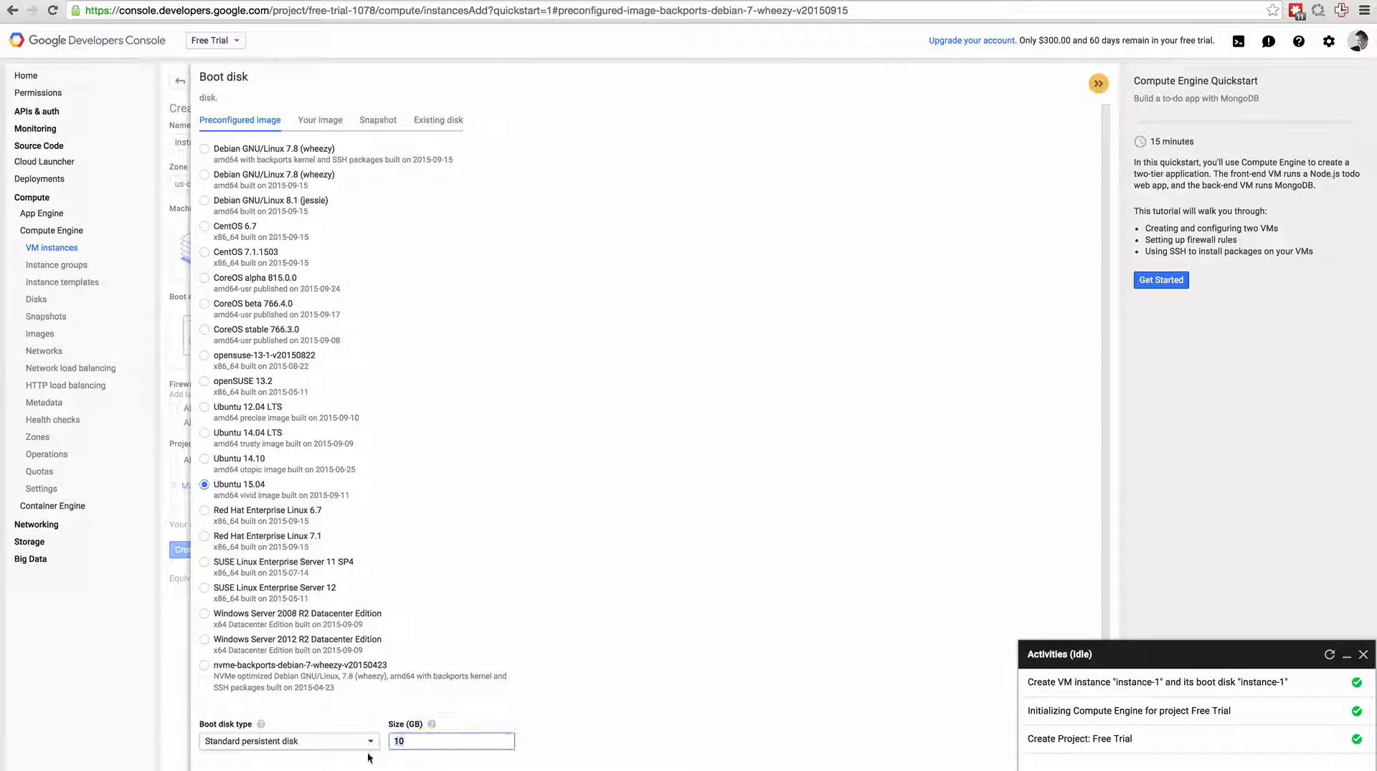
left_click(218, 770)
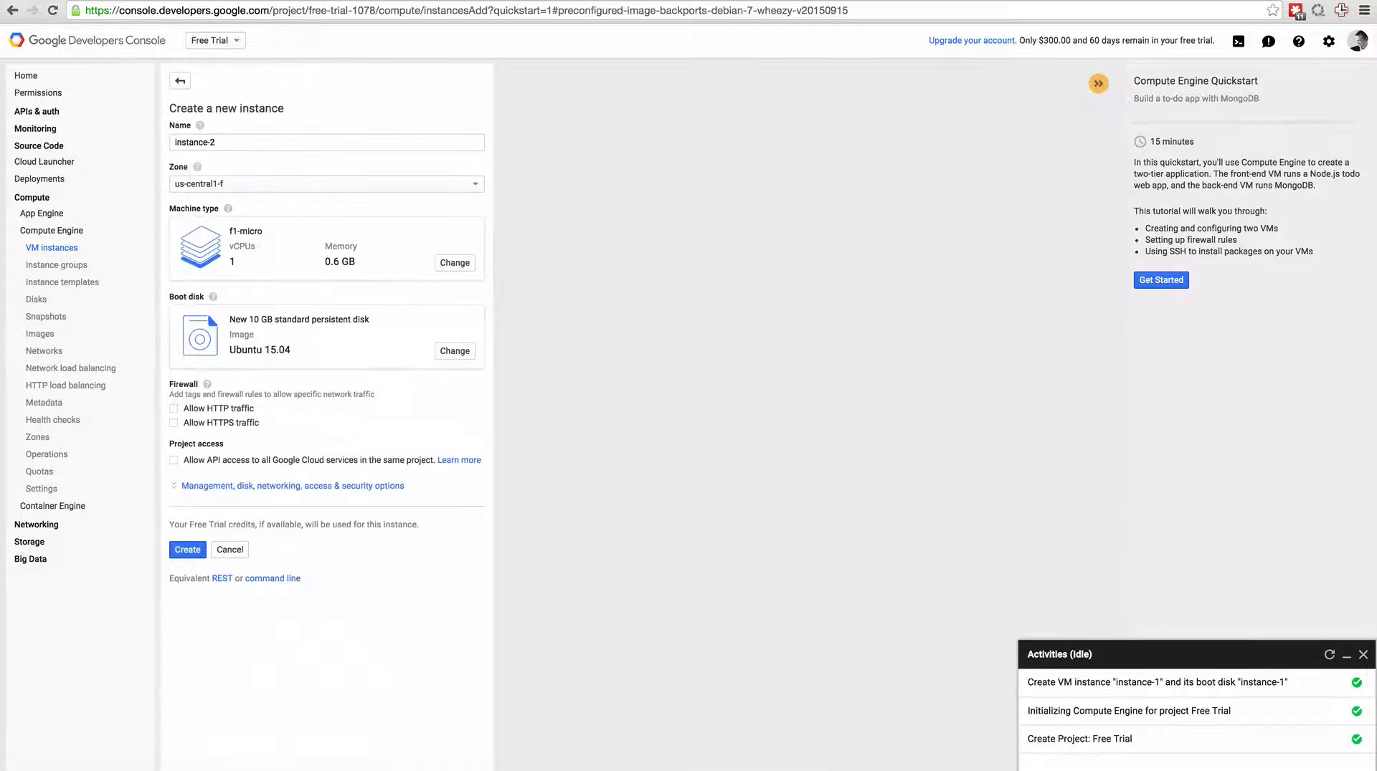
Allow HTTP traffic, HTTPS traffic and API access to all Google Cloud services, and show the instance's SSH key options.
left_click(174, 408)
left_click(174, 423)
left_click(226, 487)
scroll(417, 512, "down", 5)
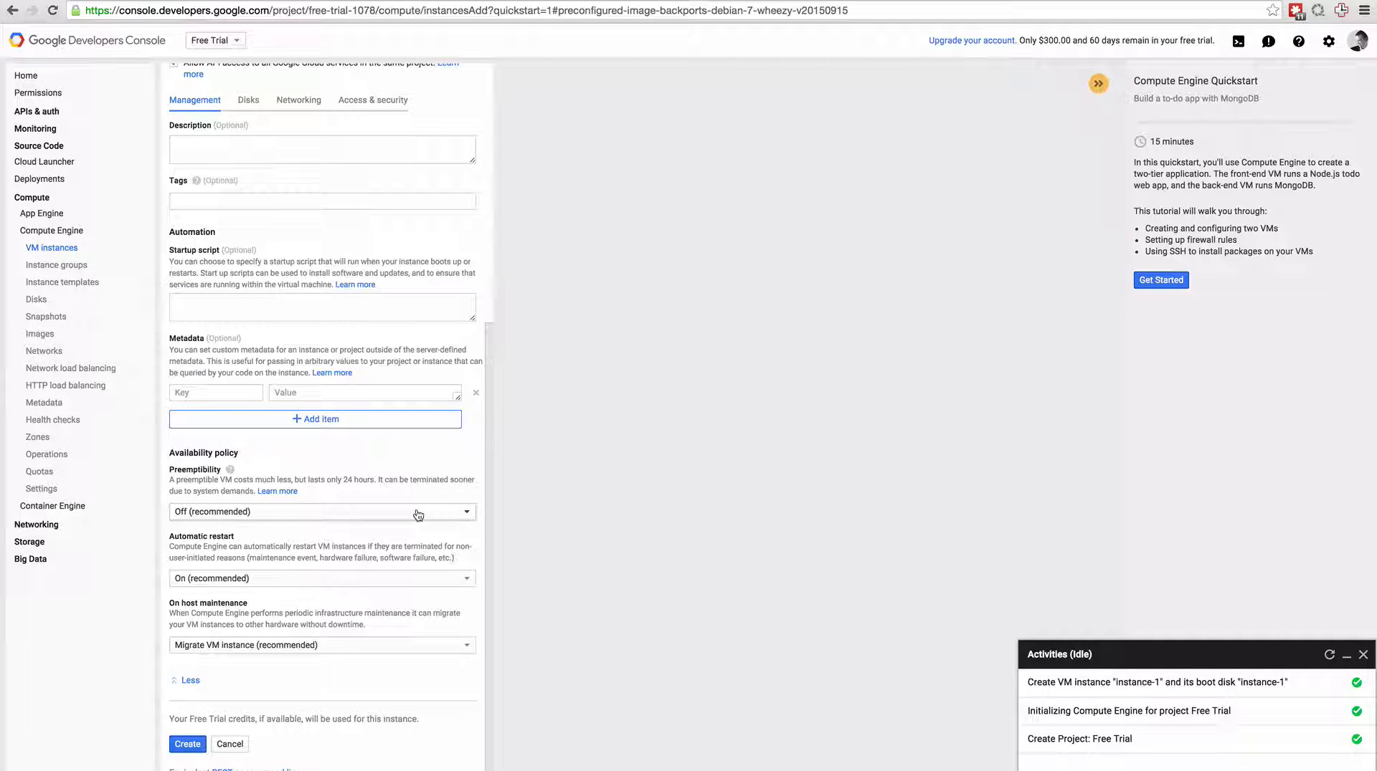
left_click(369, 100)
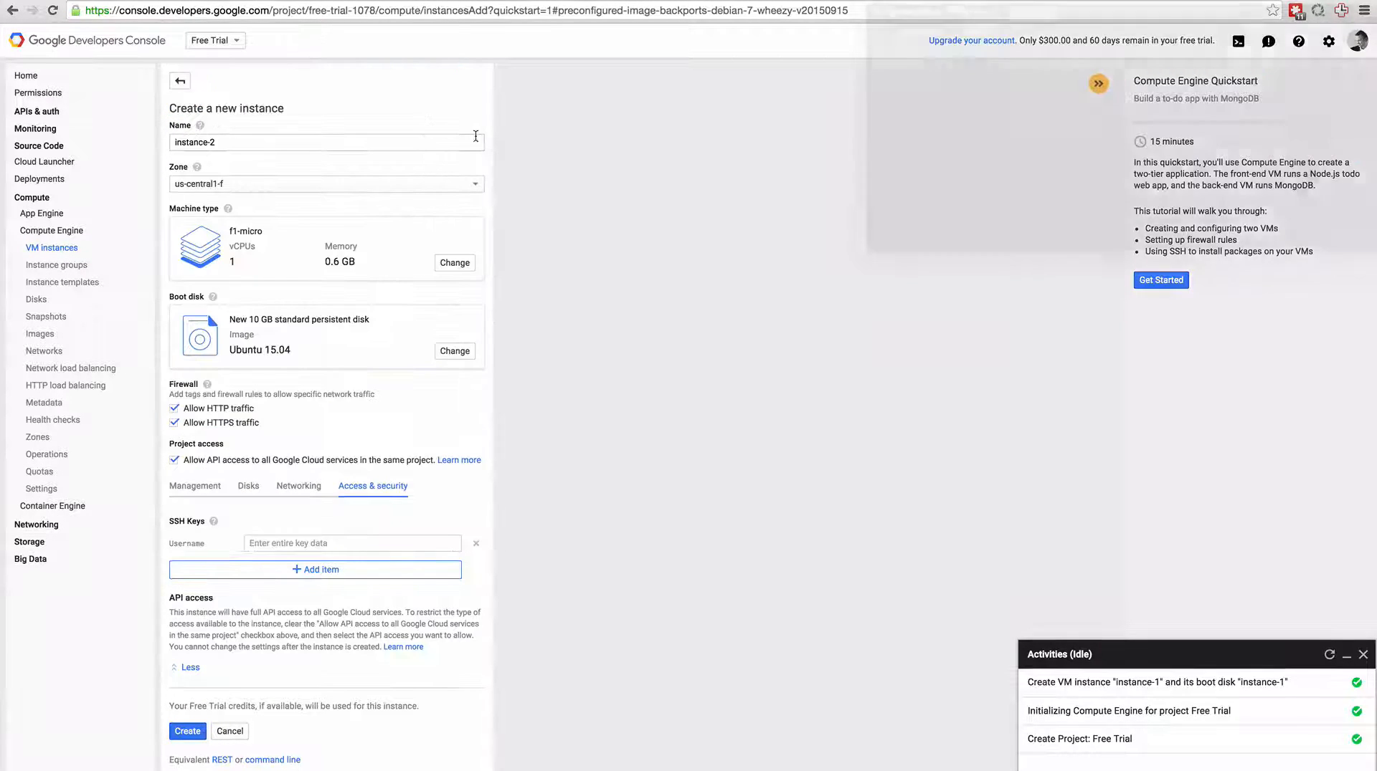
In the local terminal, open ~/.ssh/id_rsa.pub in vi and copy the whole public key.
type("vi ~")
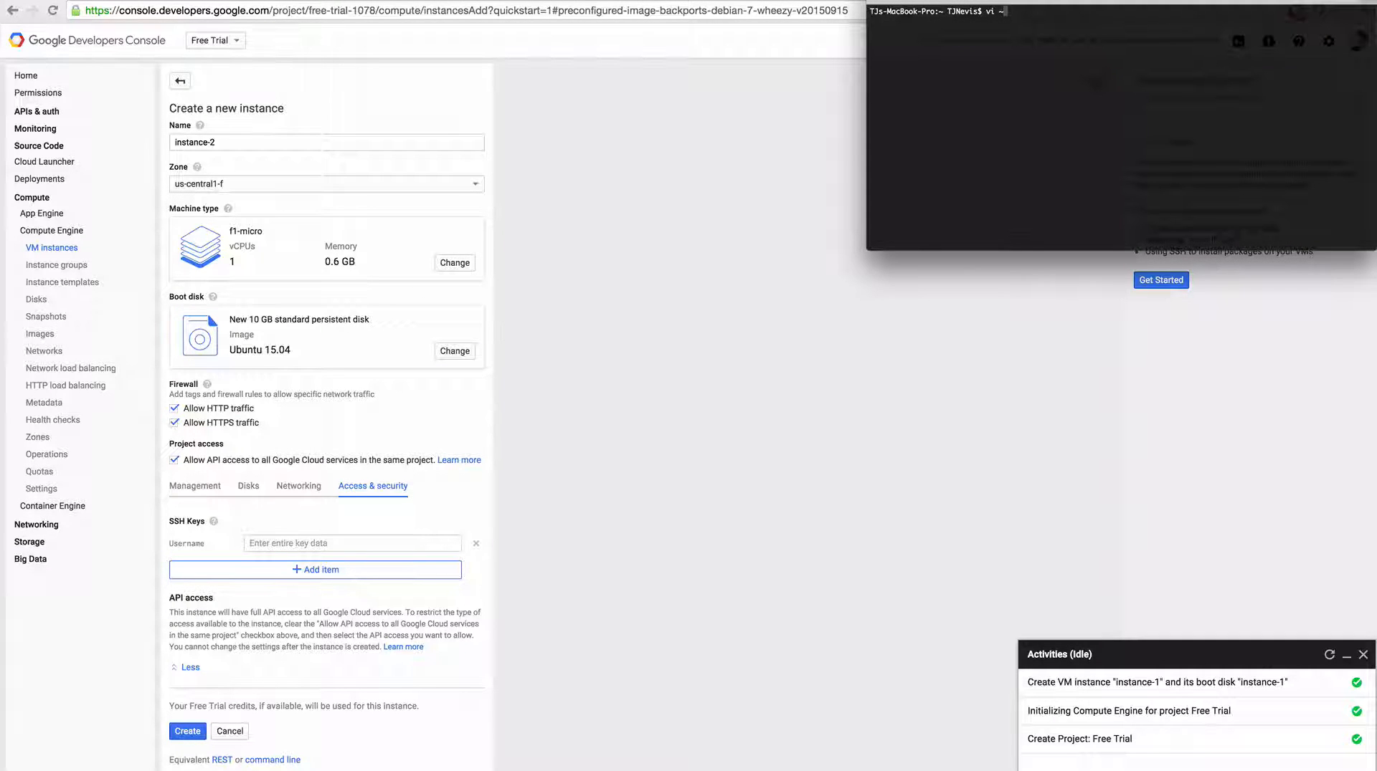
type("/.ssh/id_rsa.pub")
key("Return")
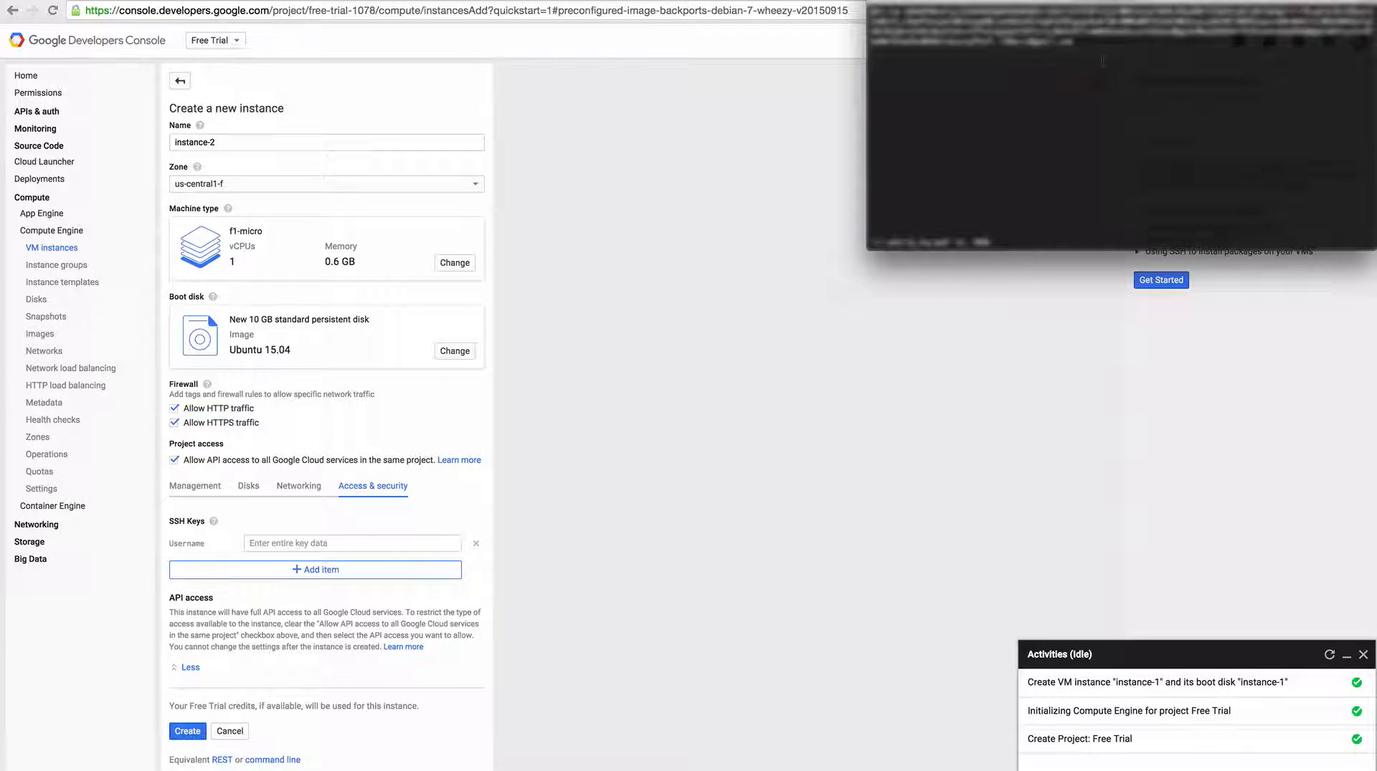
left_click_drag(1086, 41, 872, 11)
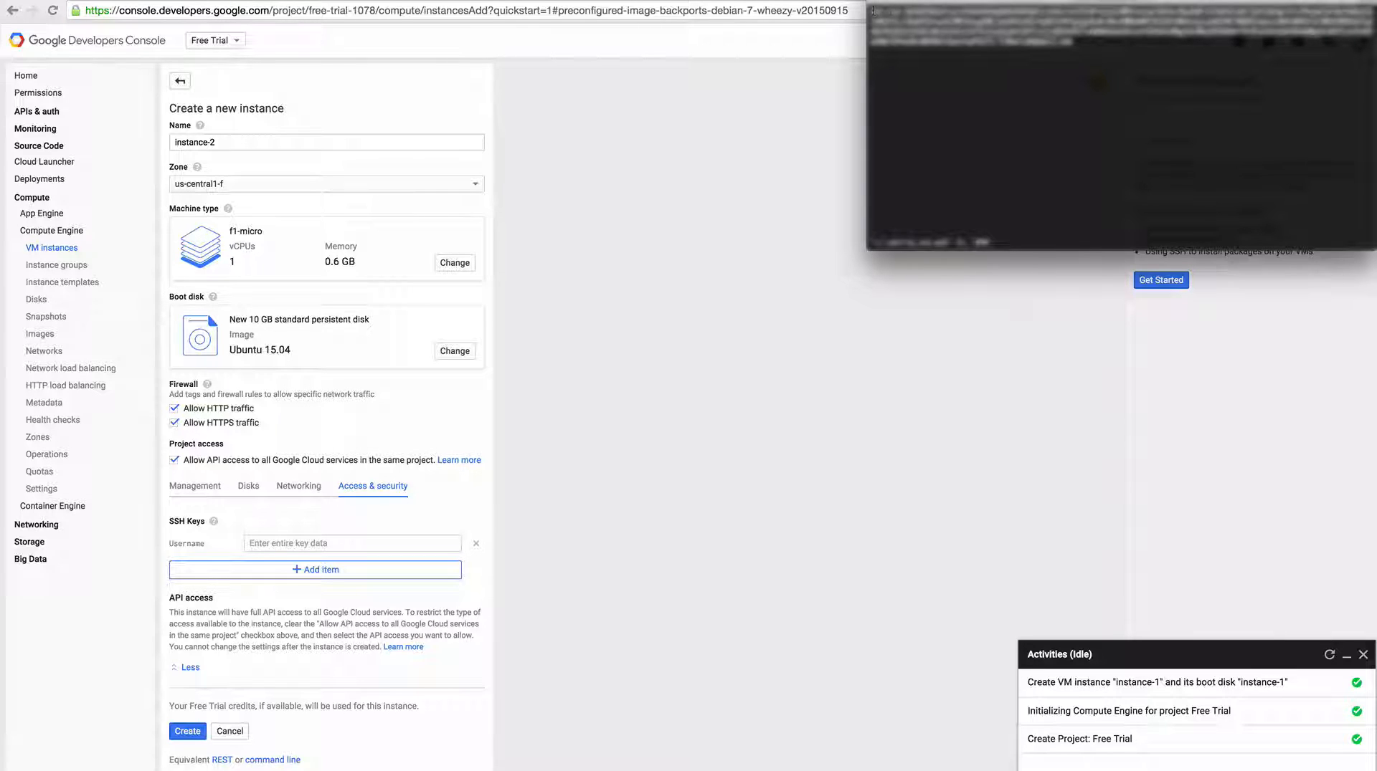
Paste the public SSH key into the instance's SSH Keys entry in the Developers Console and create instance-2.
left_click(344, 543)
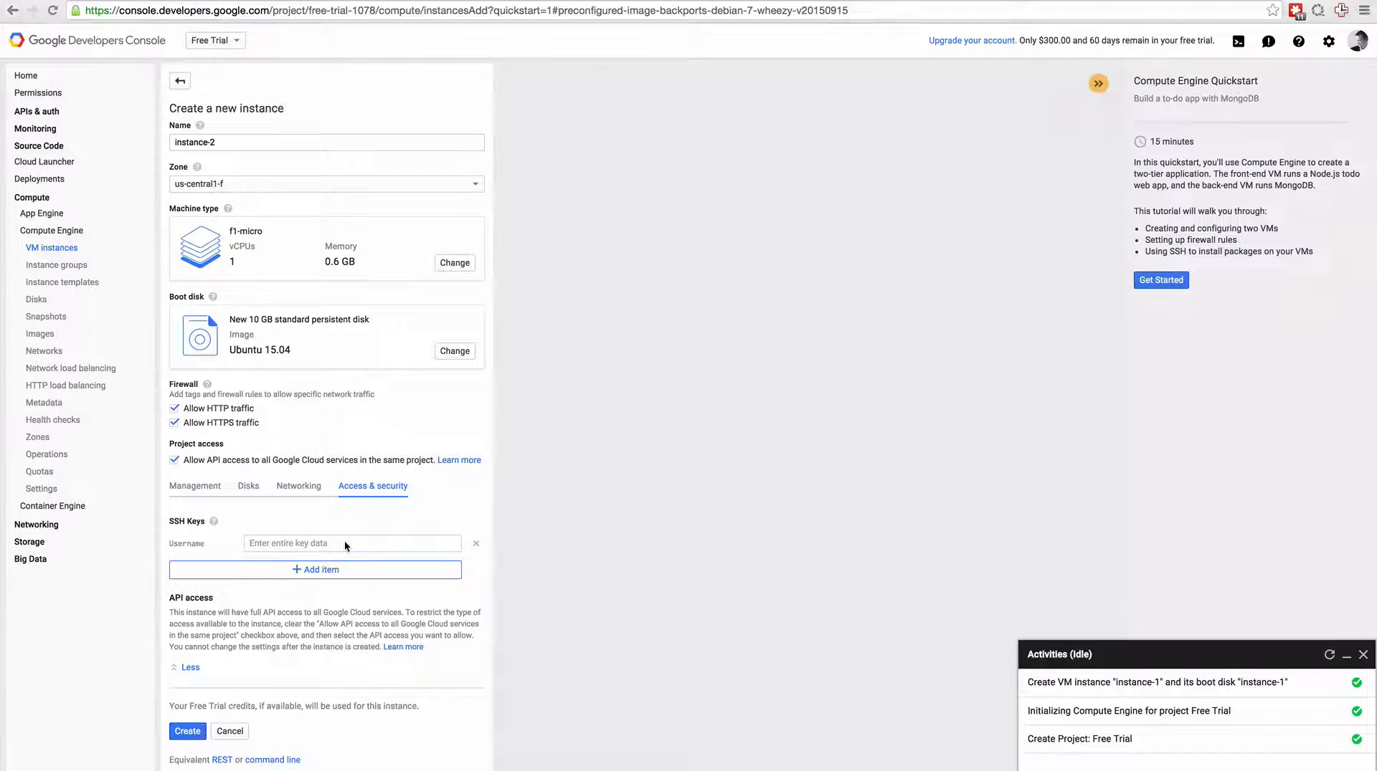
key("super+v")
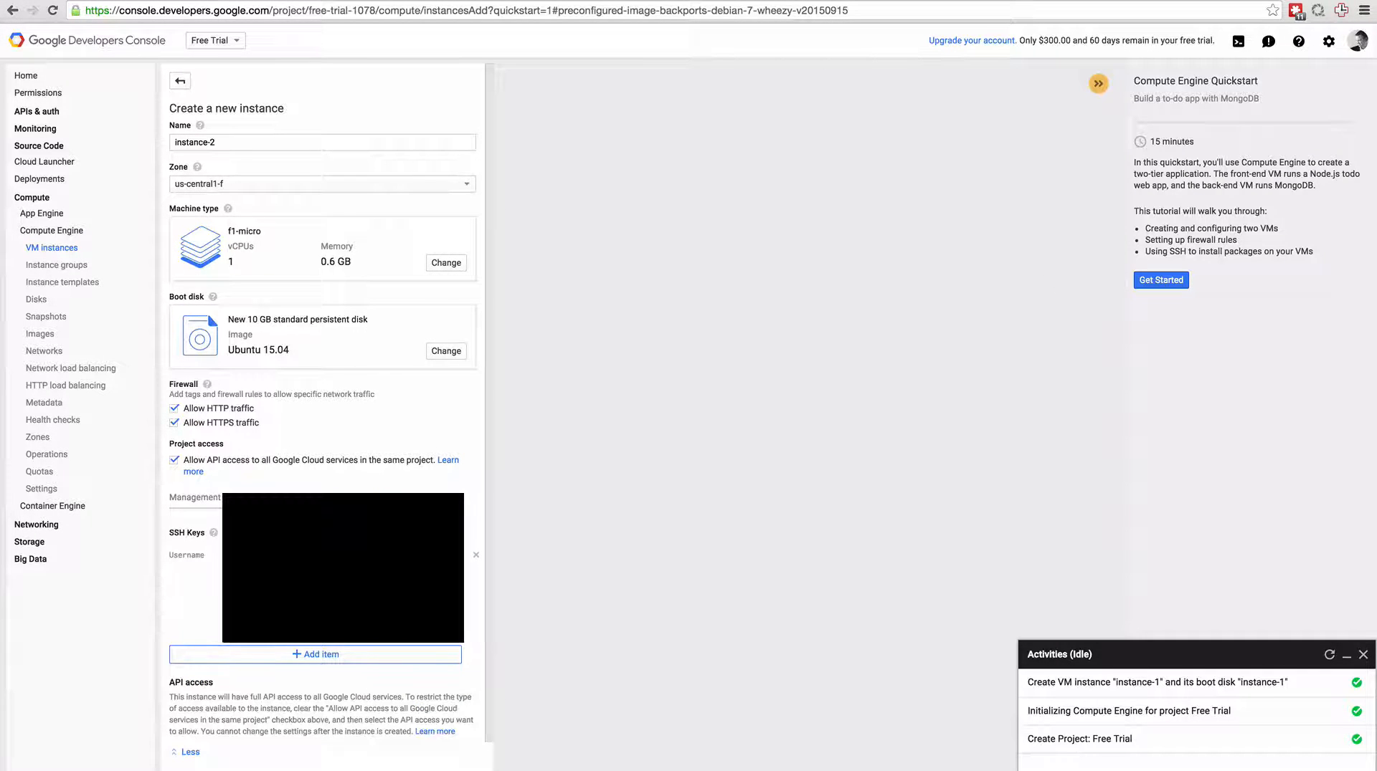
scroll(467, 530, "down", 2)
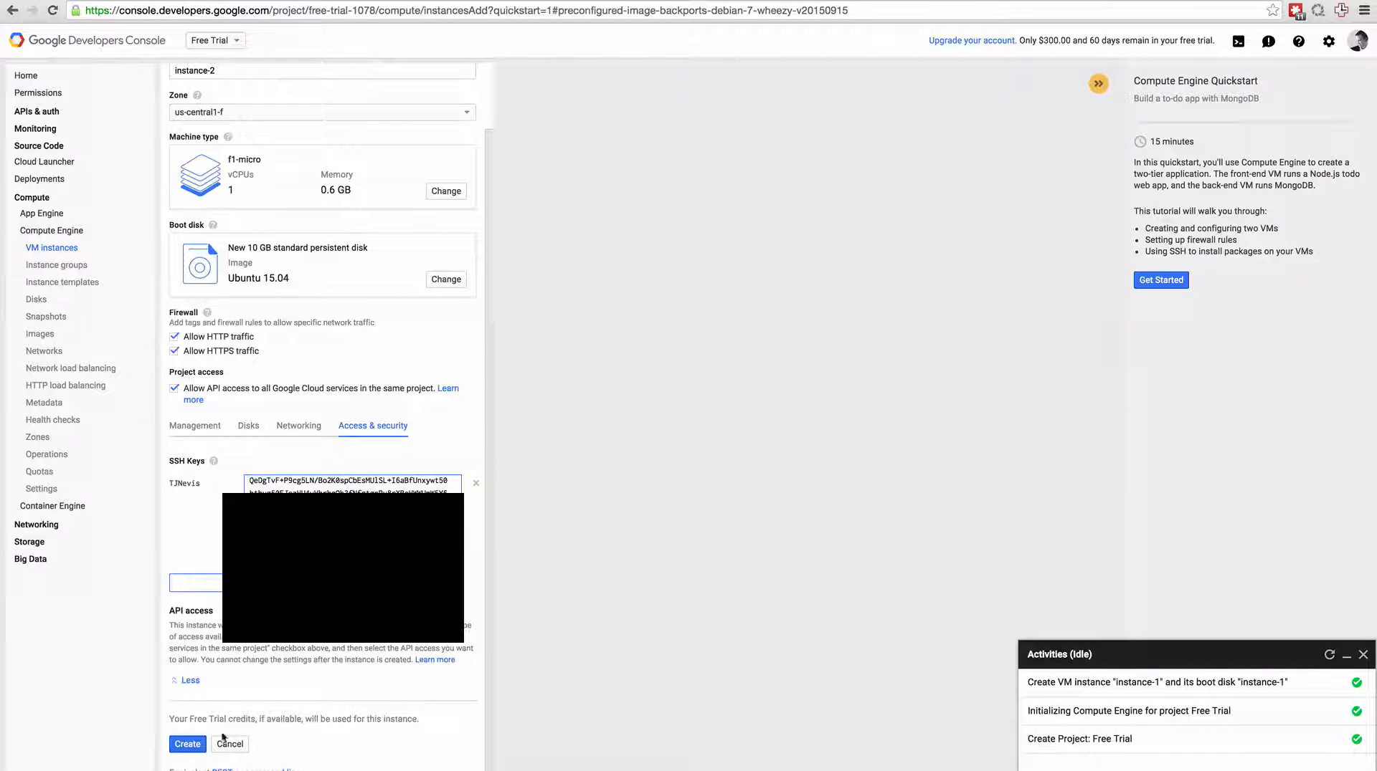
left_click(187, 745)
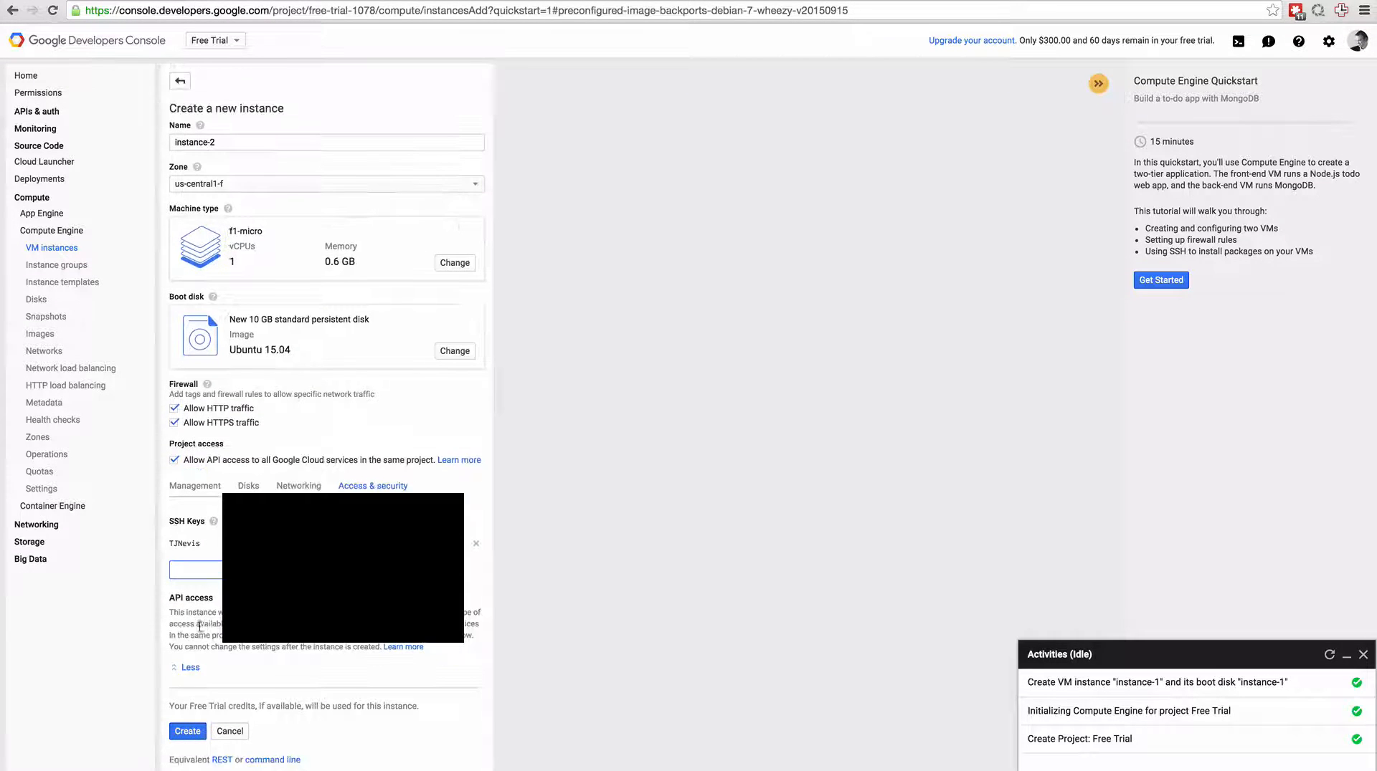
left_click(193, 732)
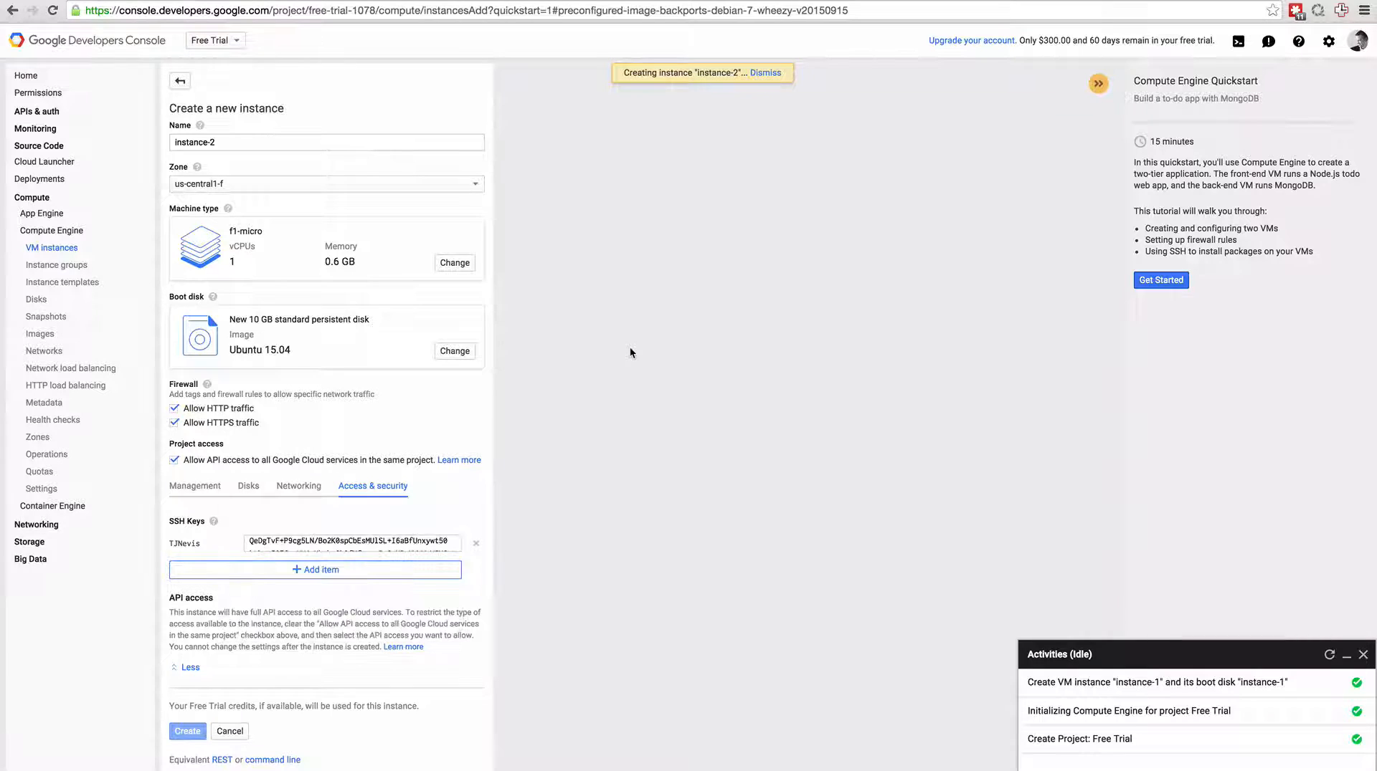
Copy the external IP address of instance-2, and run top in a browser SSH session to it.
left_click_drag(868, 410, 936, 412)
key("super+c")
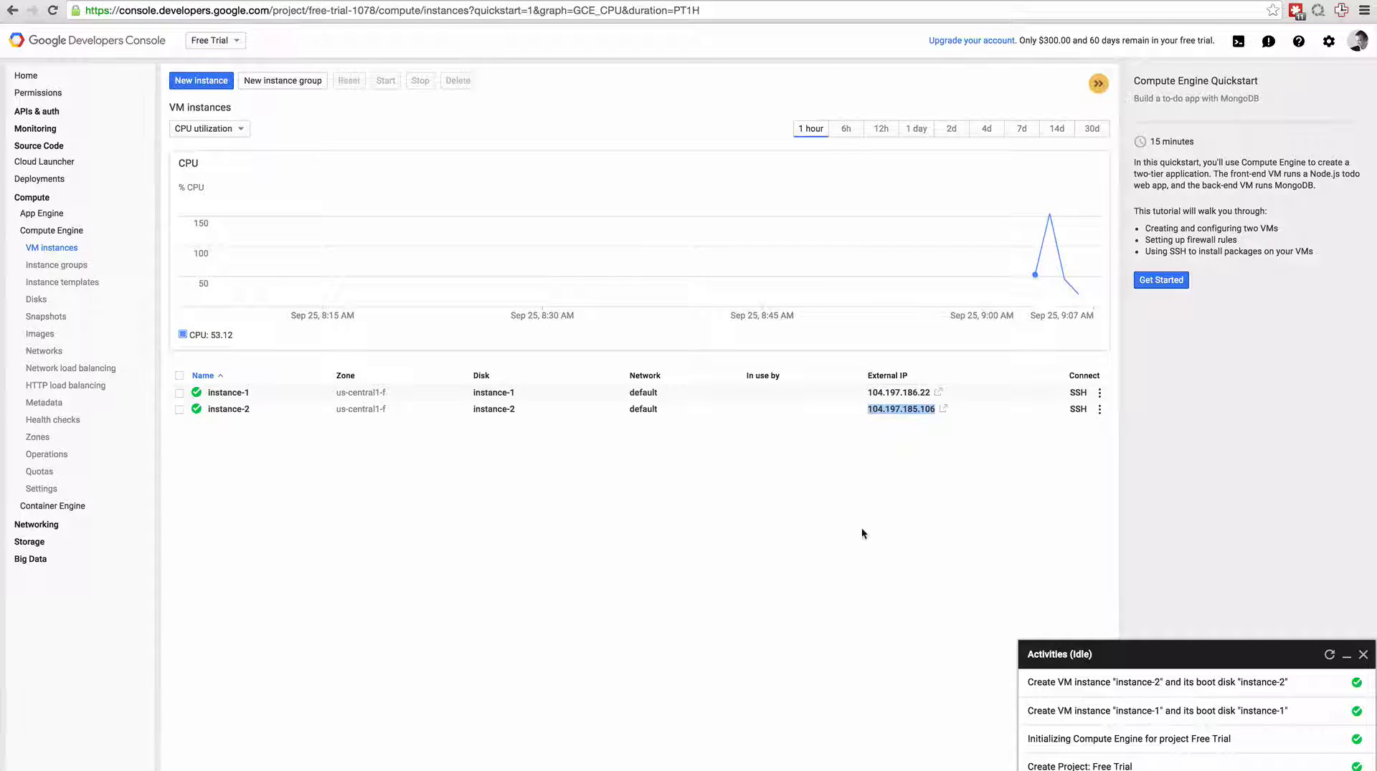
left_click(862, 531)
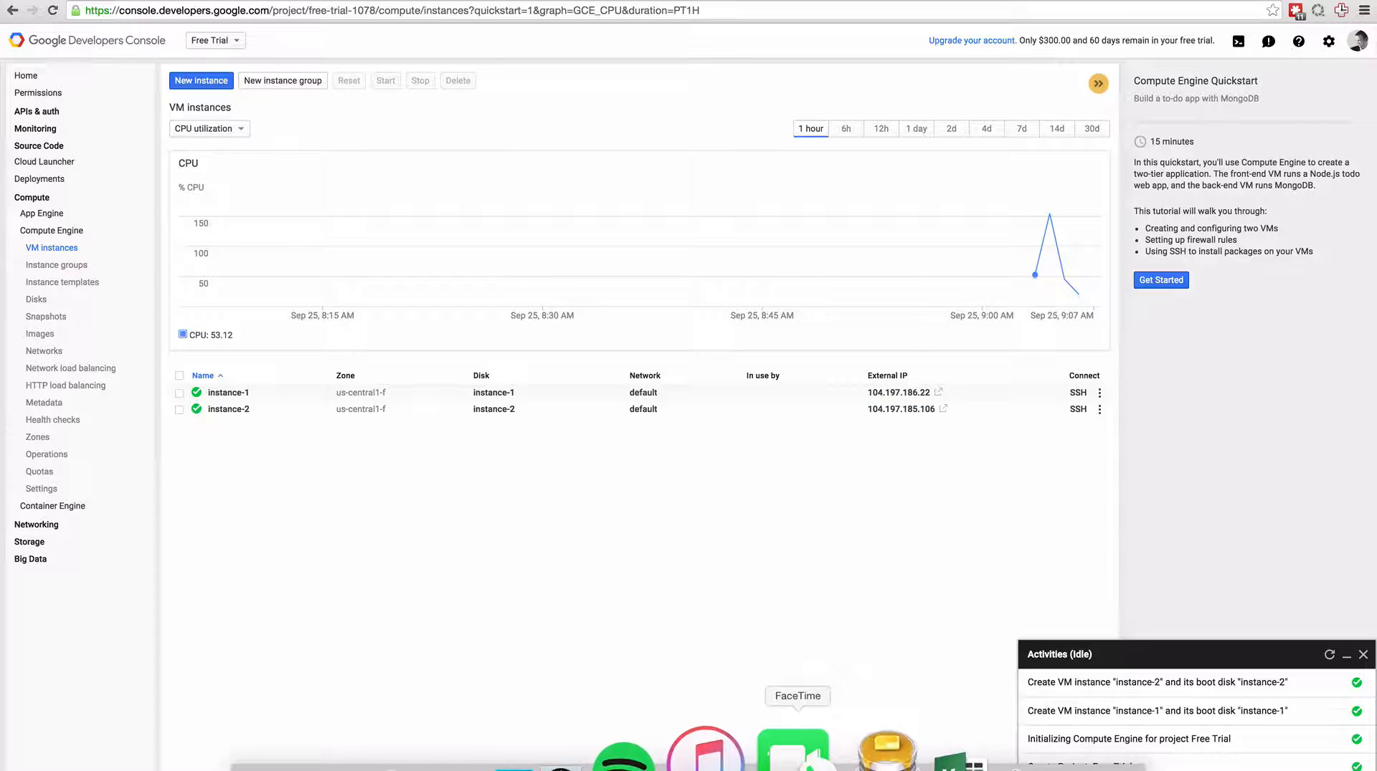
left_click(1077, 412)
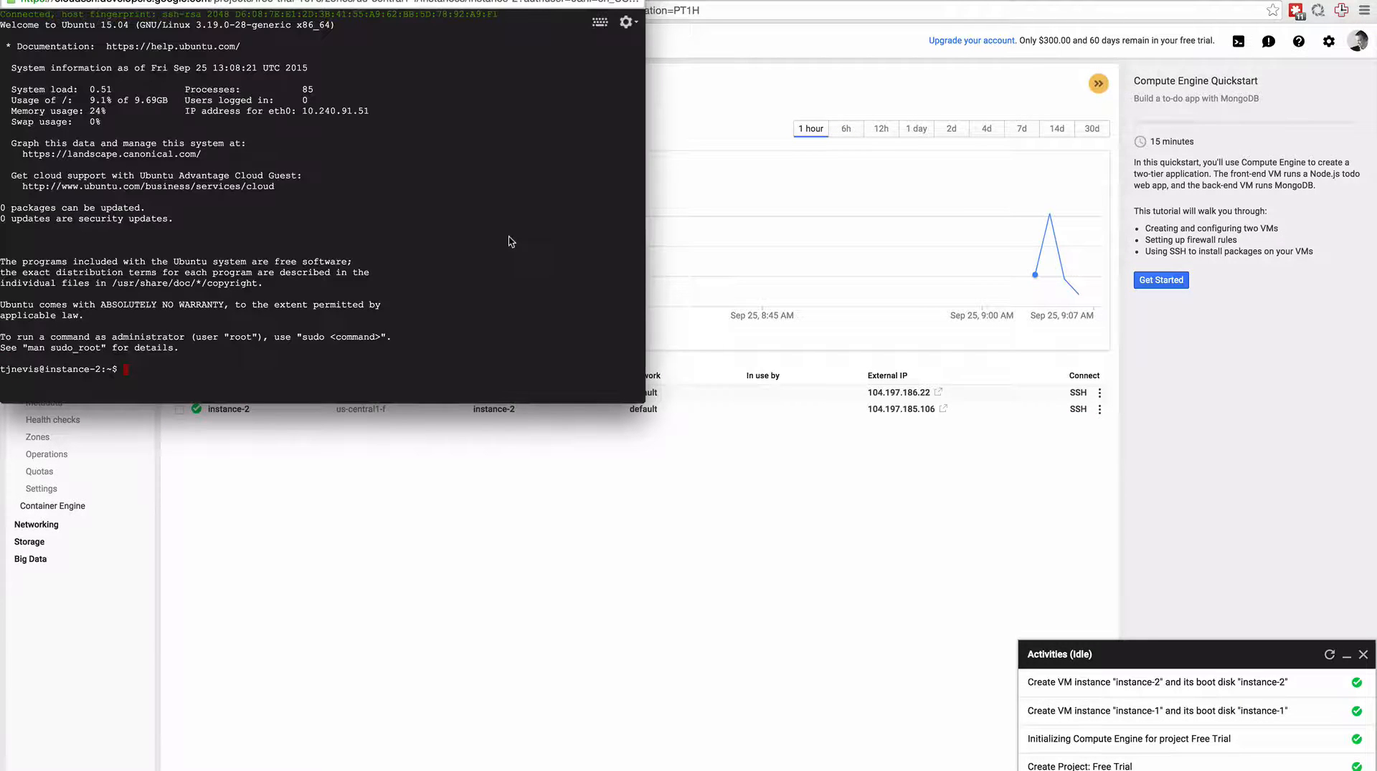
type("top")
key("Return")
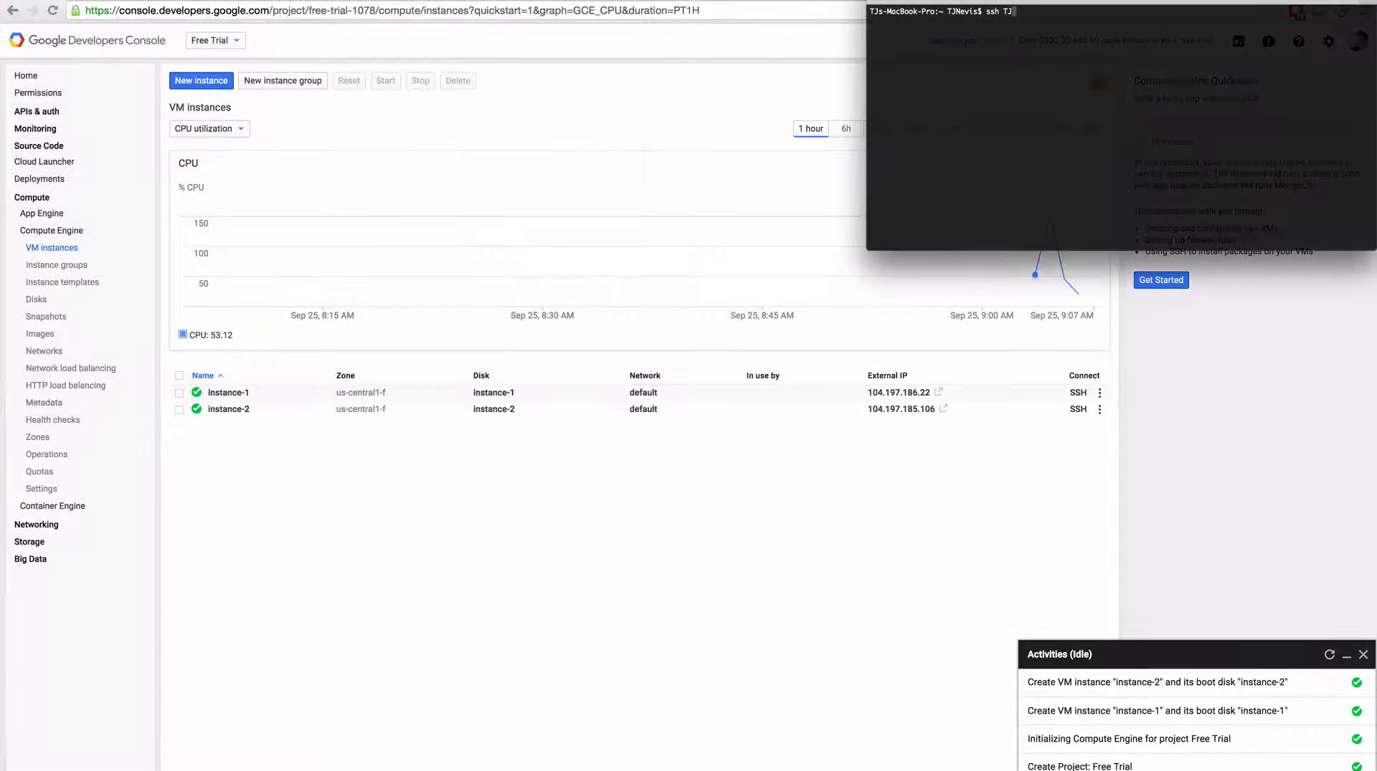
From the local terminal, connect to instance-2 over SSH with the username and copied IP address, accept the host key, and run top.
type("Nevis@")
key("super+v")
key("Return")
type("yes")
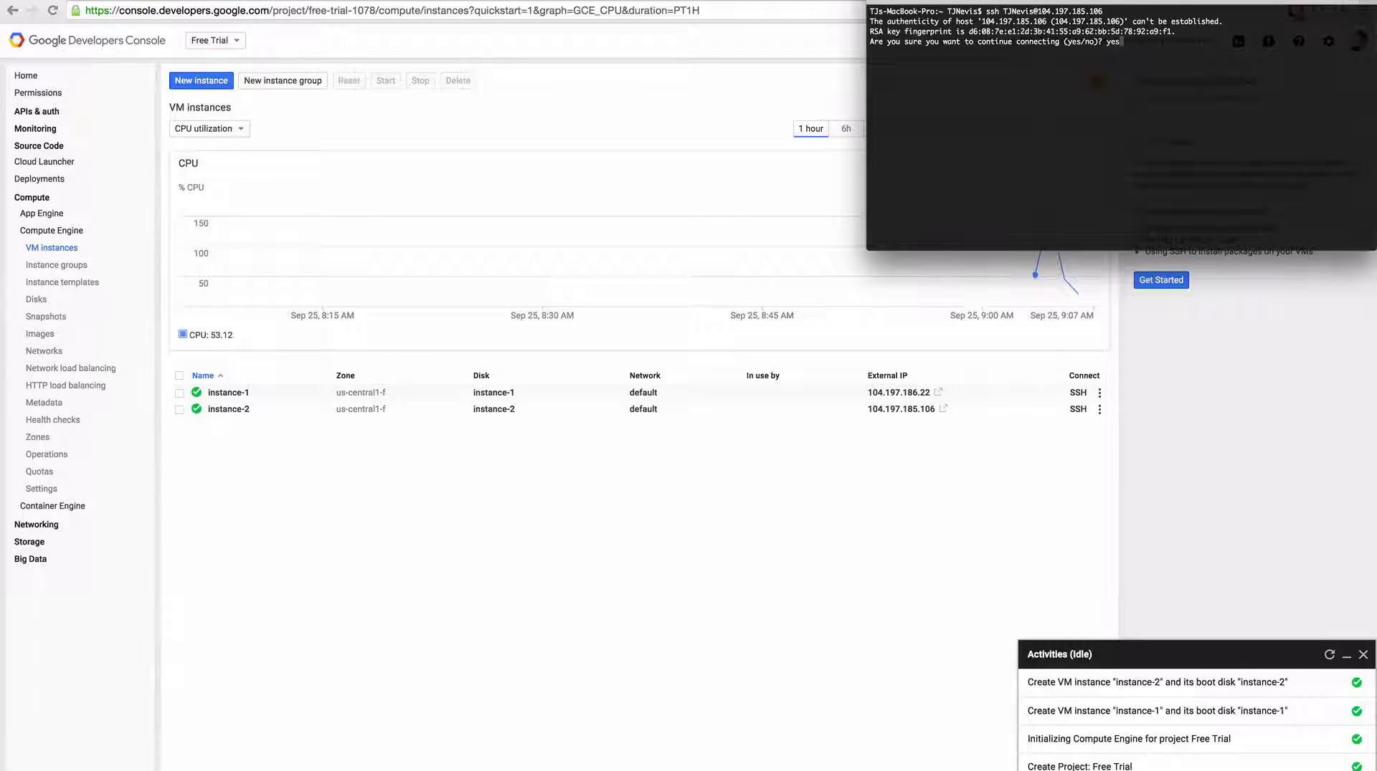
key("Return")
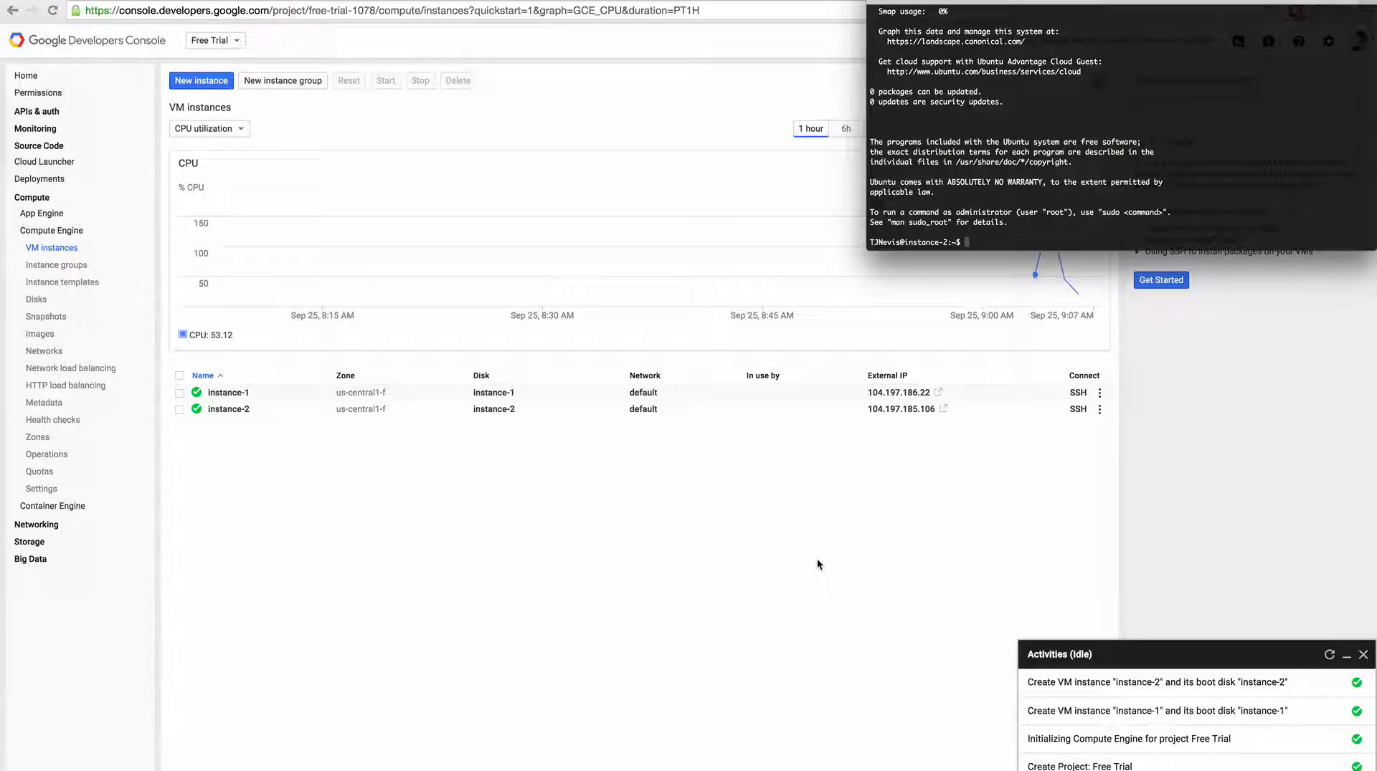
type("top")
key("Return")
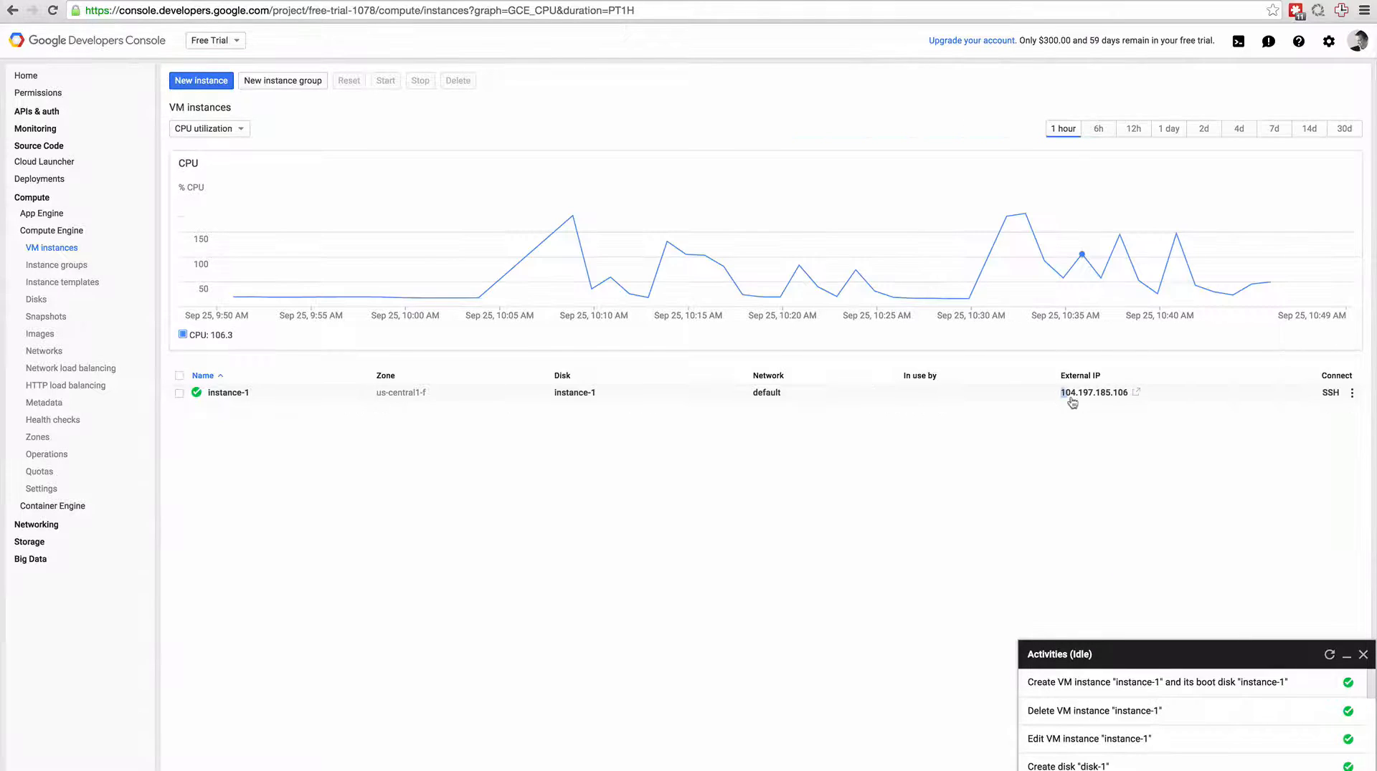
Copy instance-1's external IP address and check the googlecompute A record in the domain's GoDaddy DNS zone file.
left_click_drag(1061, 393, 1127, 396)
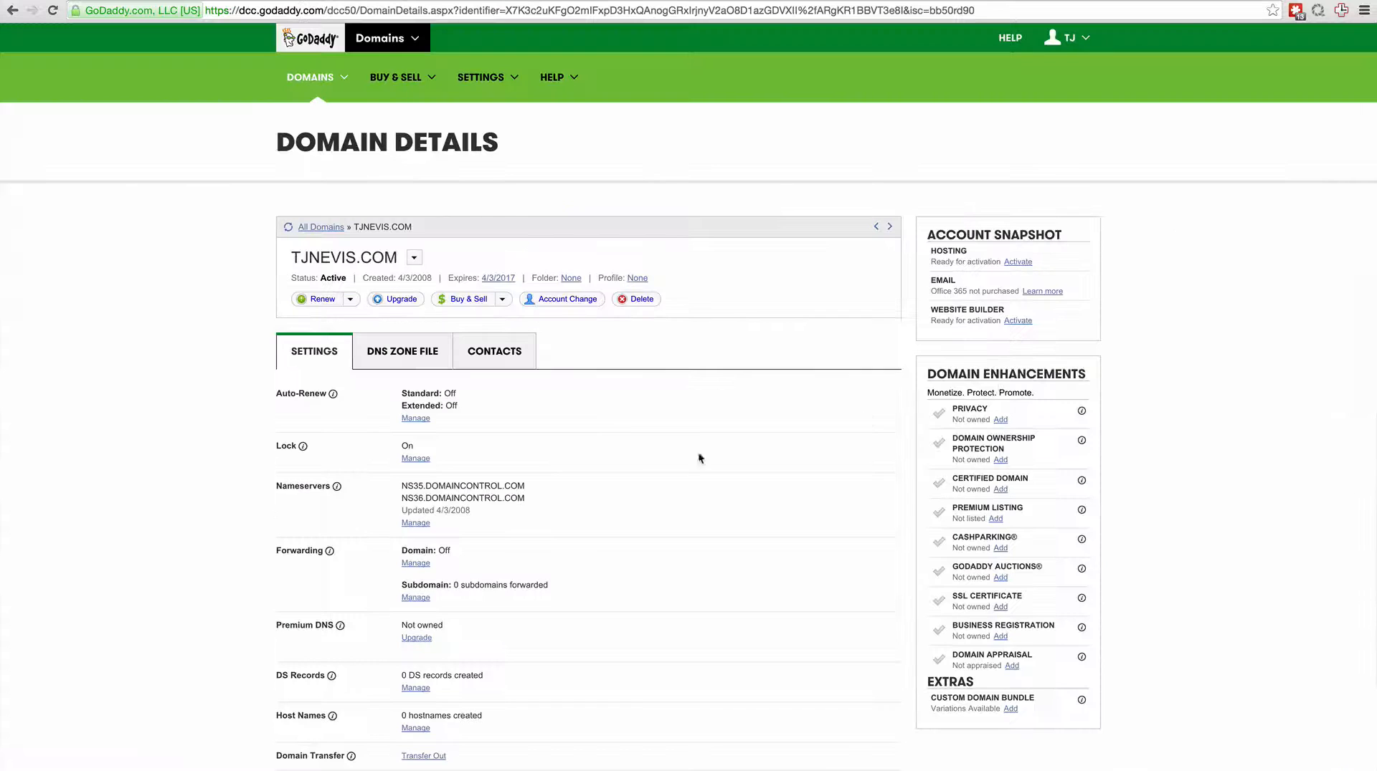
left_click(398, 365)
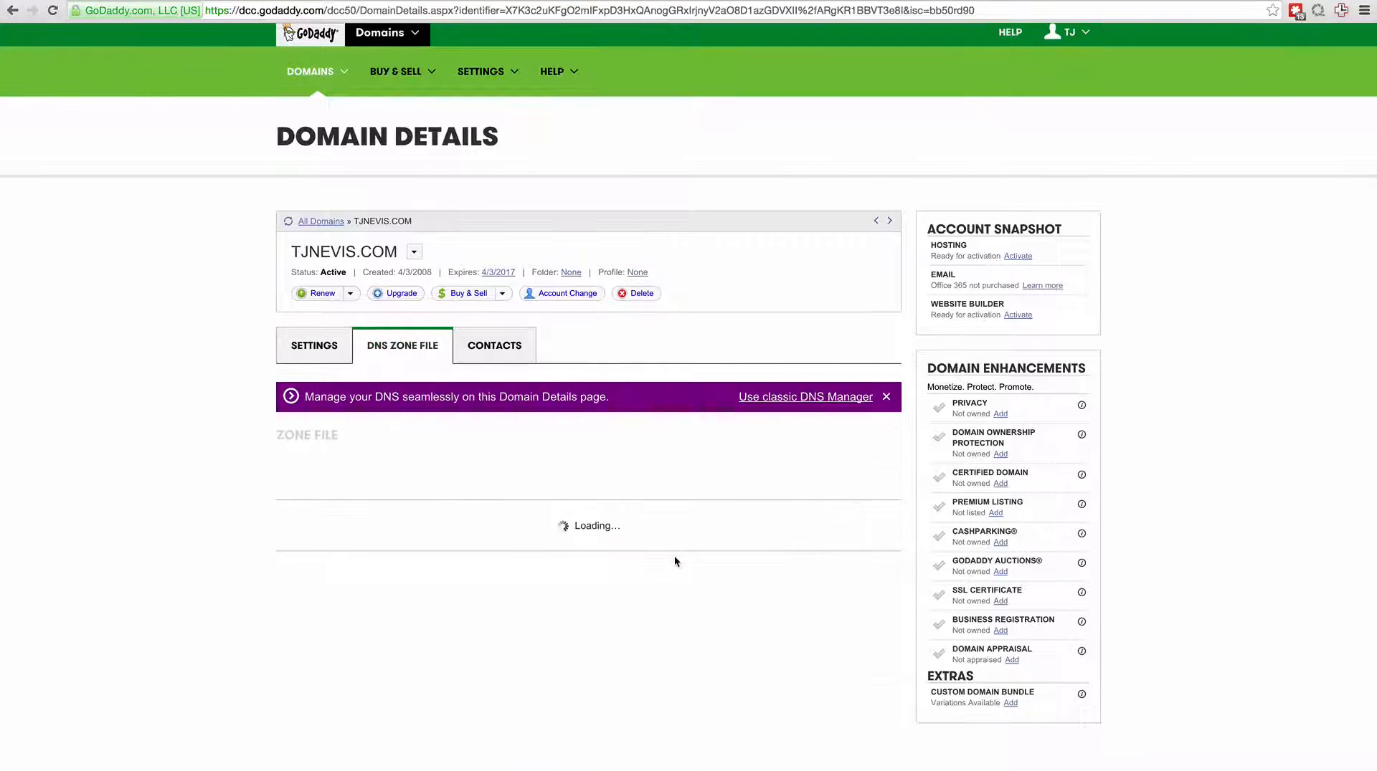
scroll(674, 557, "down", 2)
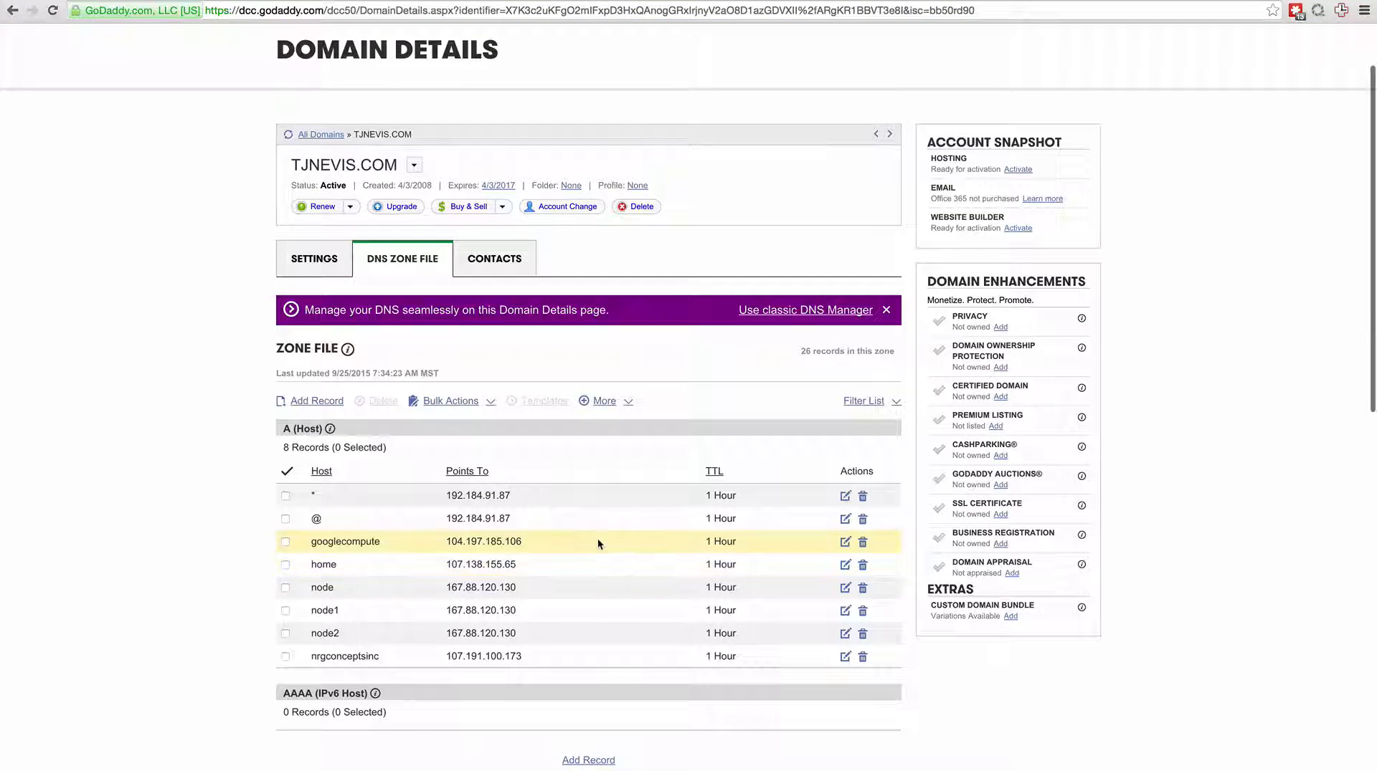
In the terminal session on instance-1, make AutoWPSite.sh executable with chmod +x and list the directory.
type("chmo")
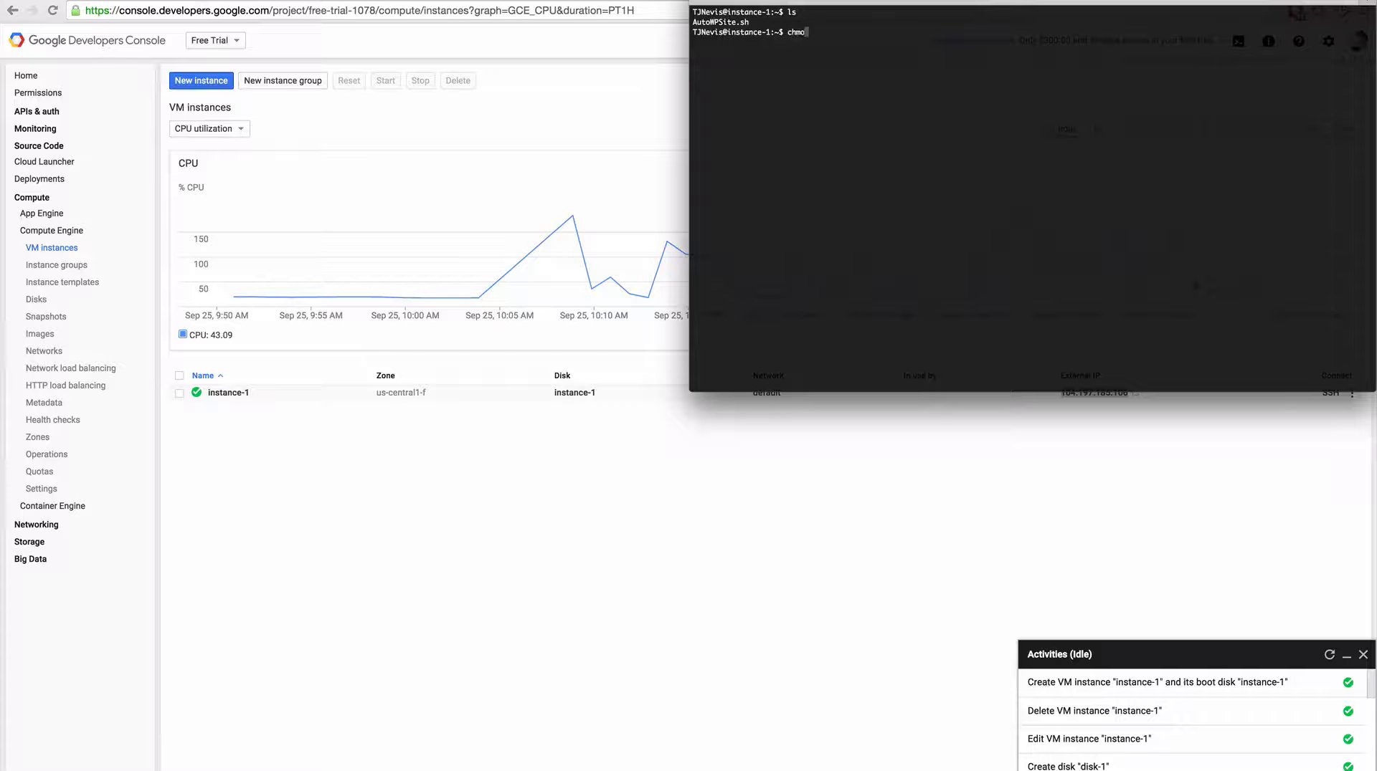
type("d +x AutoWPSite.sh")
key("Return")
type("ls")
key("Return")
Run AutoWPSite.sh with sudo and enter the site's googlecompute subdomain as the website domain, answering y to continue.
type("sudo ./AutoWPSite.sh")
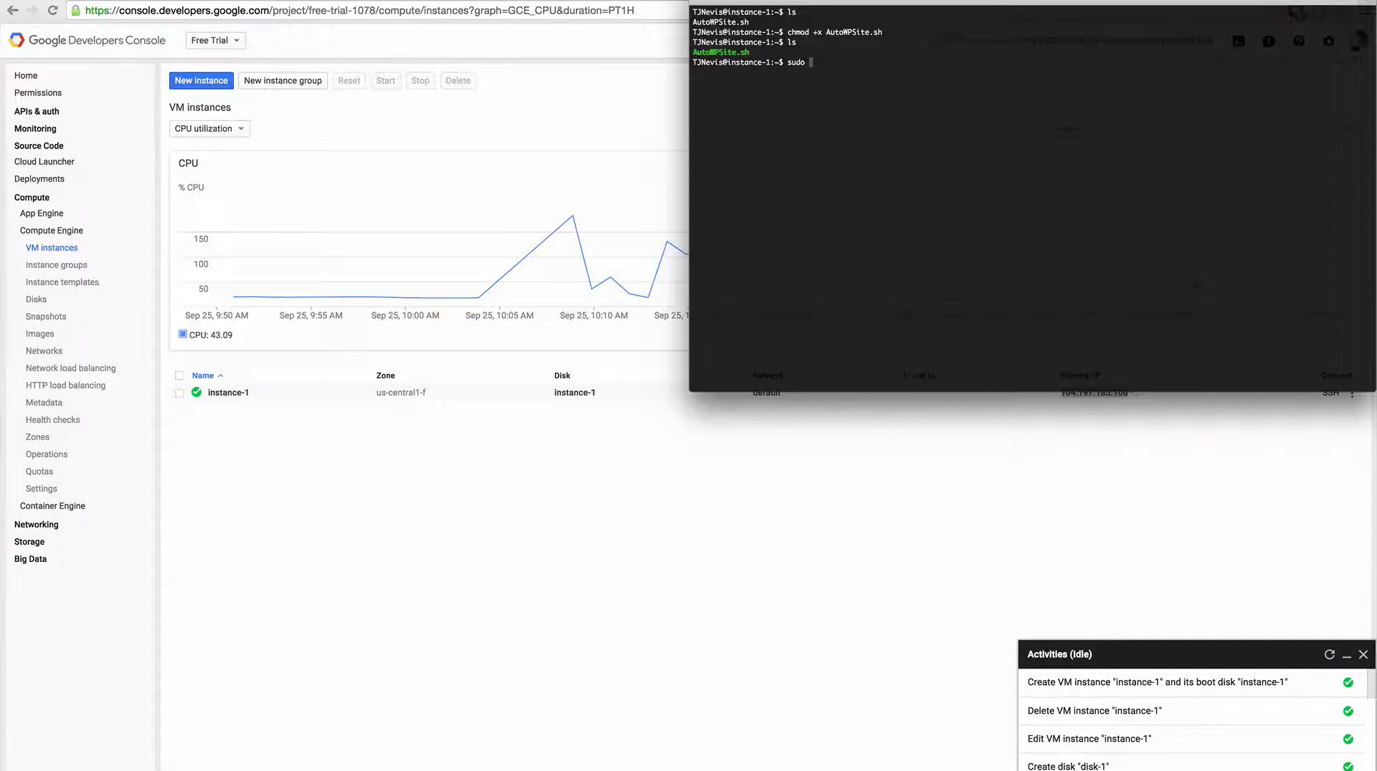
key("Return")
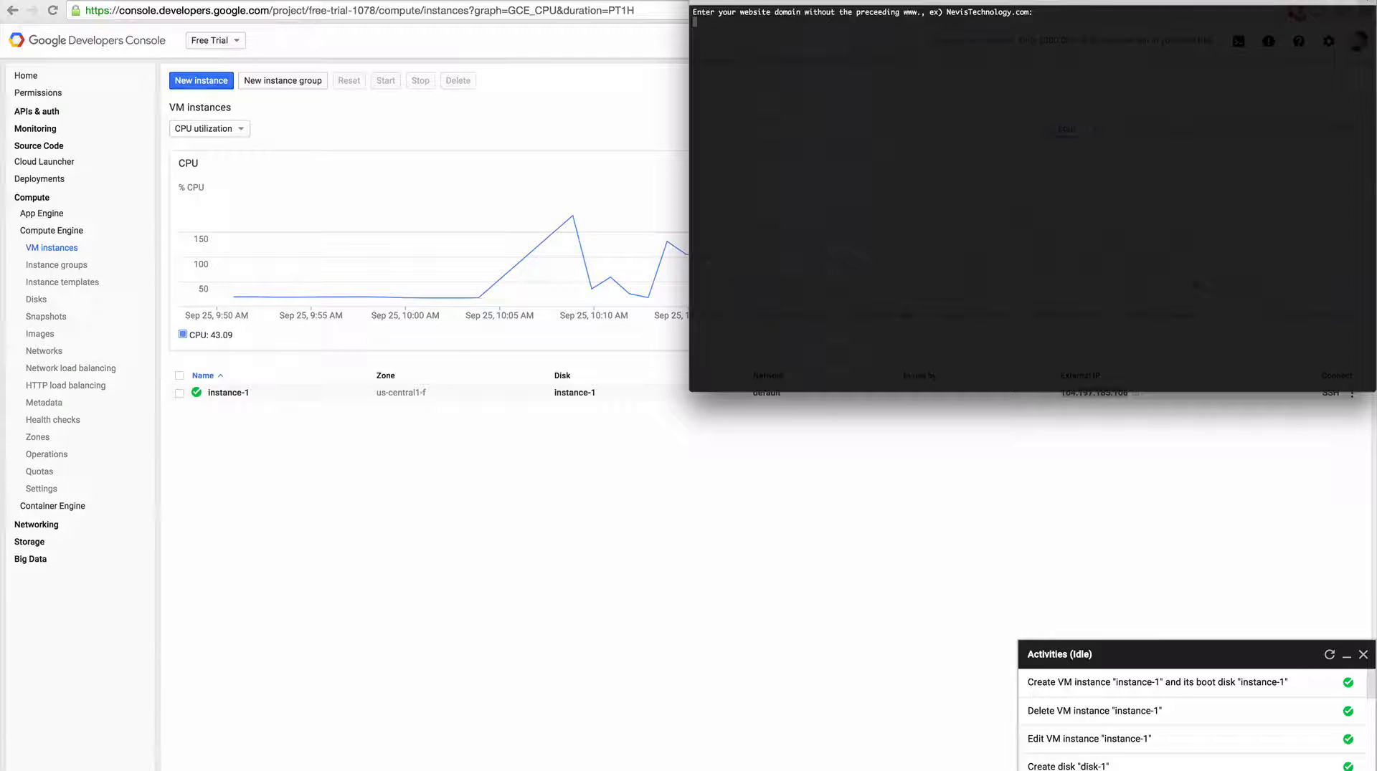
type("googlecompute.tjnevis.com")
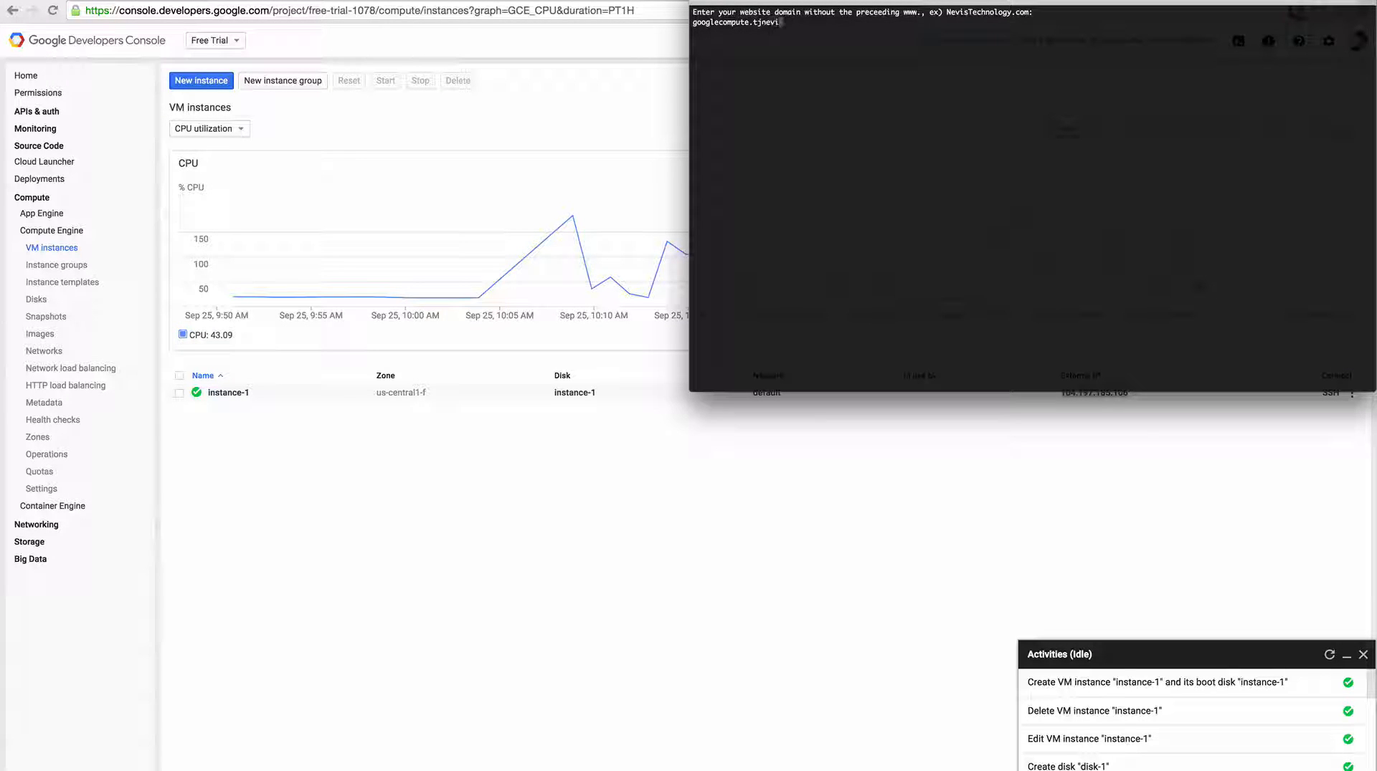
key("Return")
type("y")
key("Return")
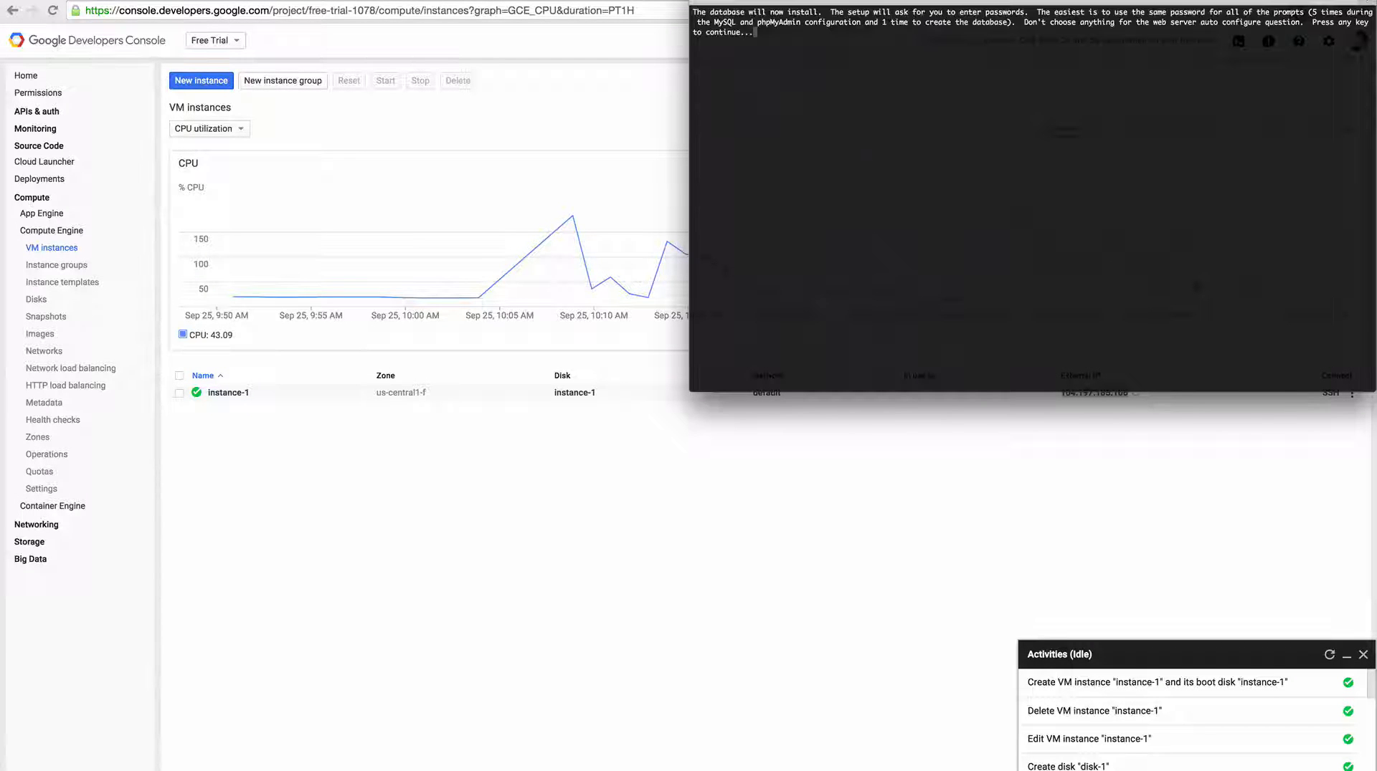
Continue the script's database installation, and set and repeat the password for the MySQL root user.
key("Return")
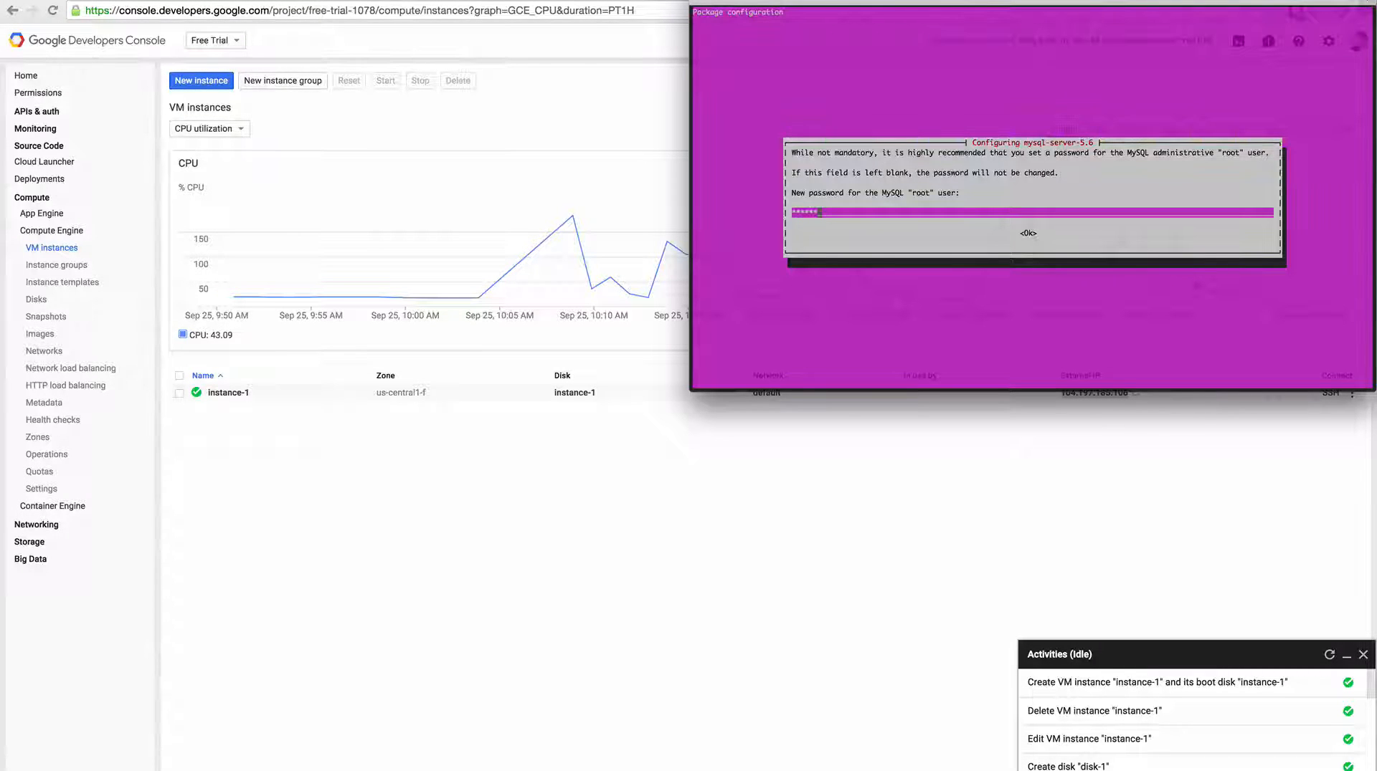
key("Return")
type("******")
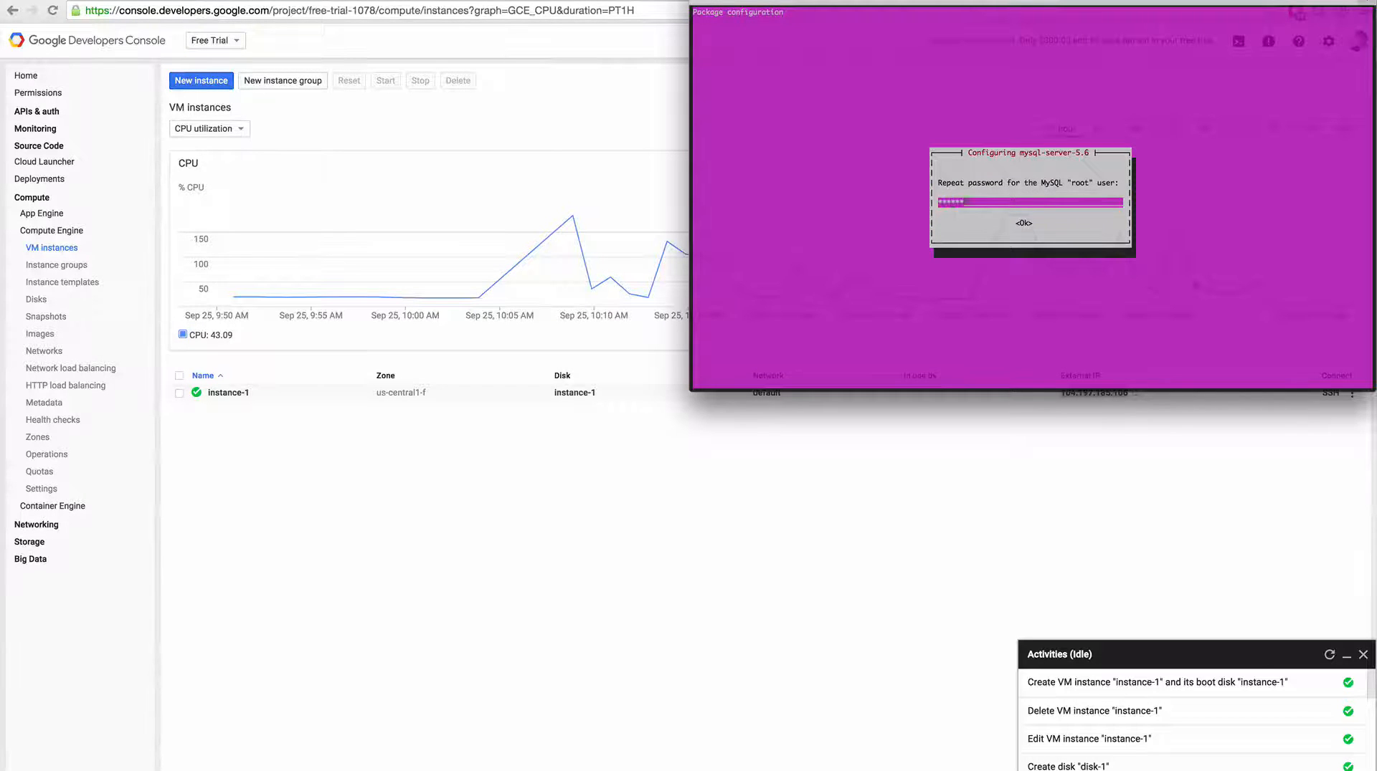
key("Return")
key("Return")
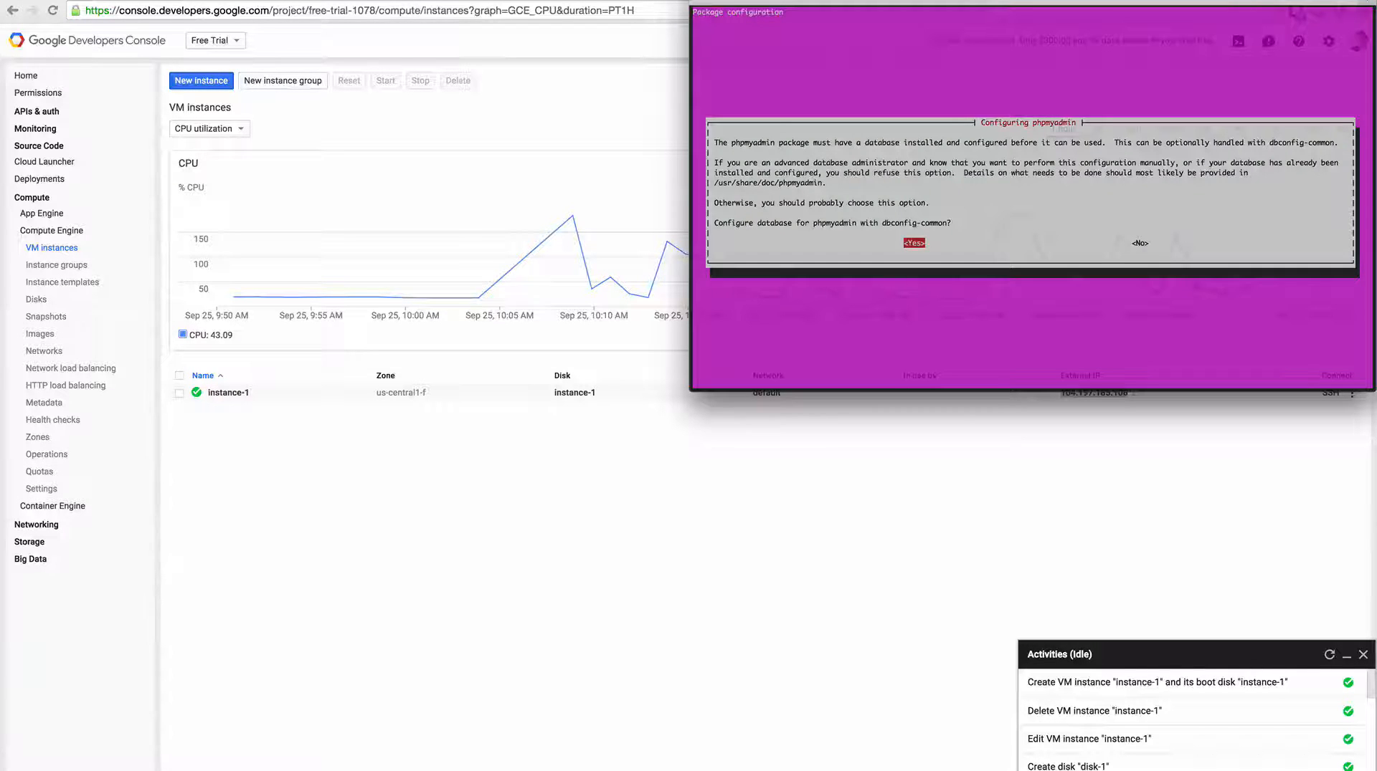
Configure phpMyAdmin's database with dbconfig-common using the administrative and application passwords, and enter the MySQL password to finish the script.
key("Return")
type("*")
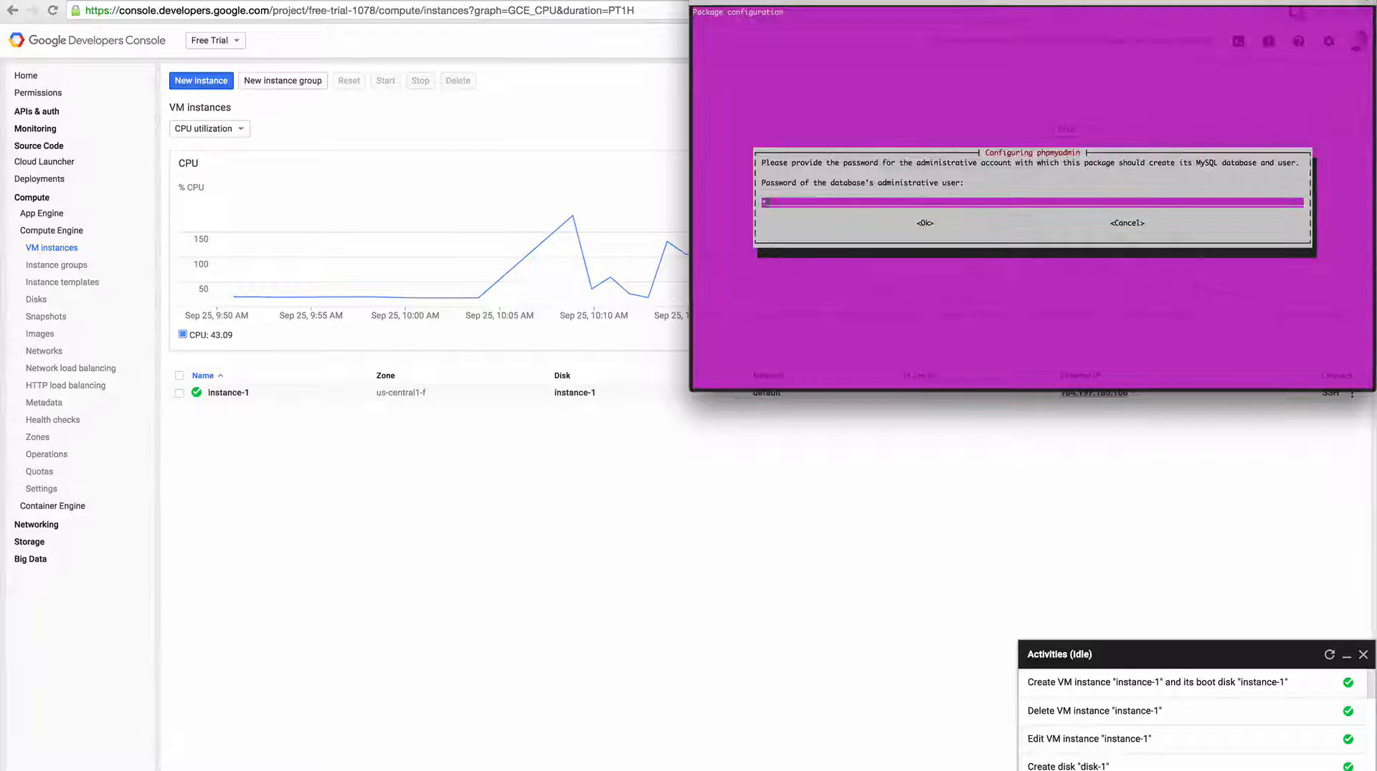
type("*******")
key("Return")
type("******")
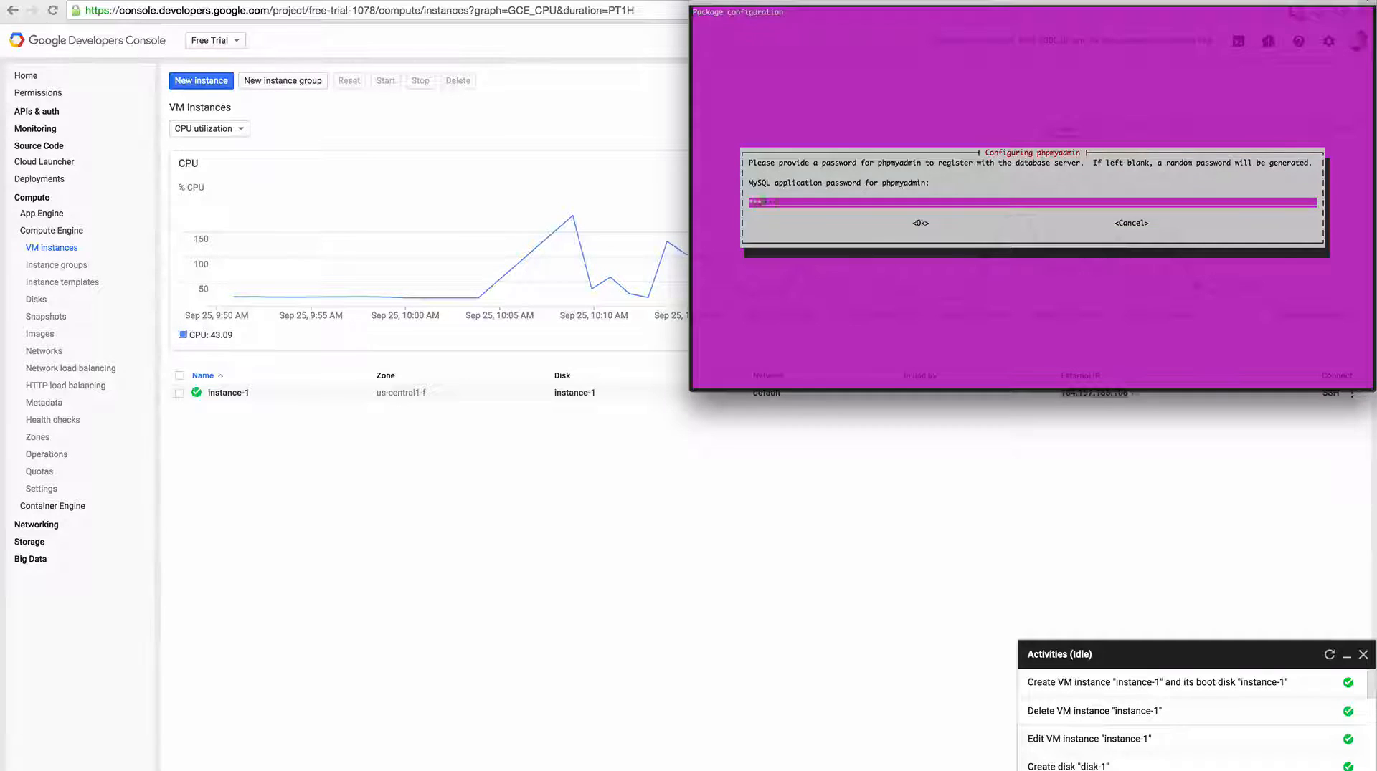
type("***")
key("Return")
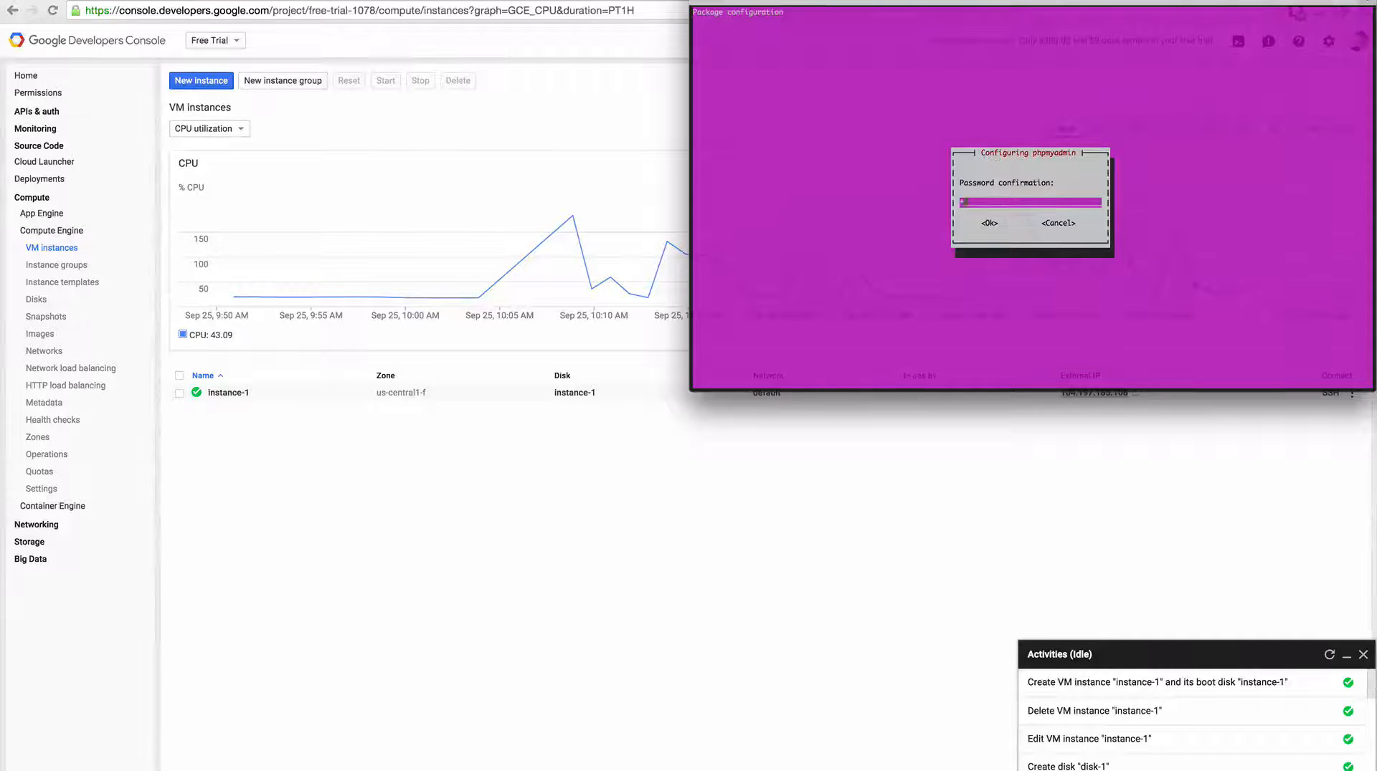
type("*********")
key("Return")
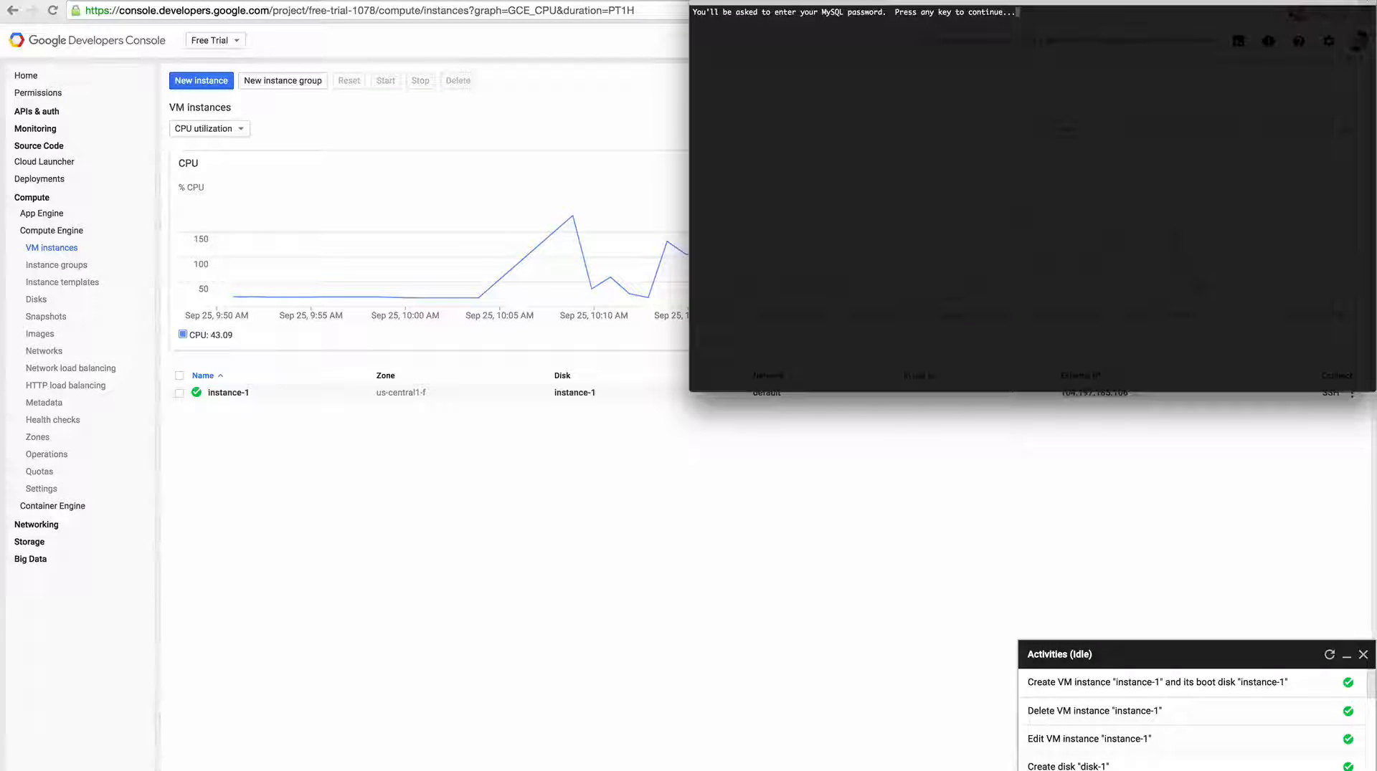
key("Return")
key("Return")
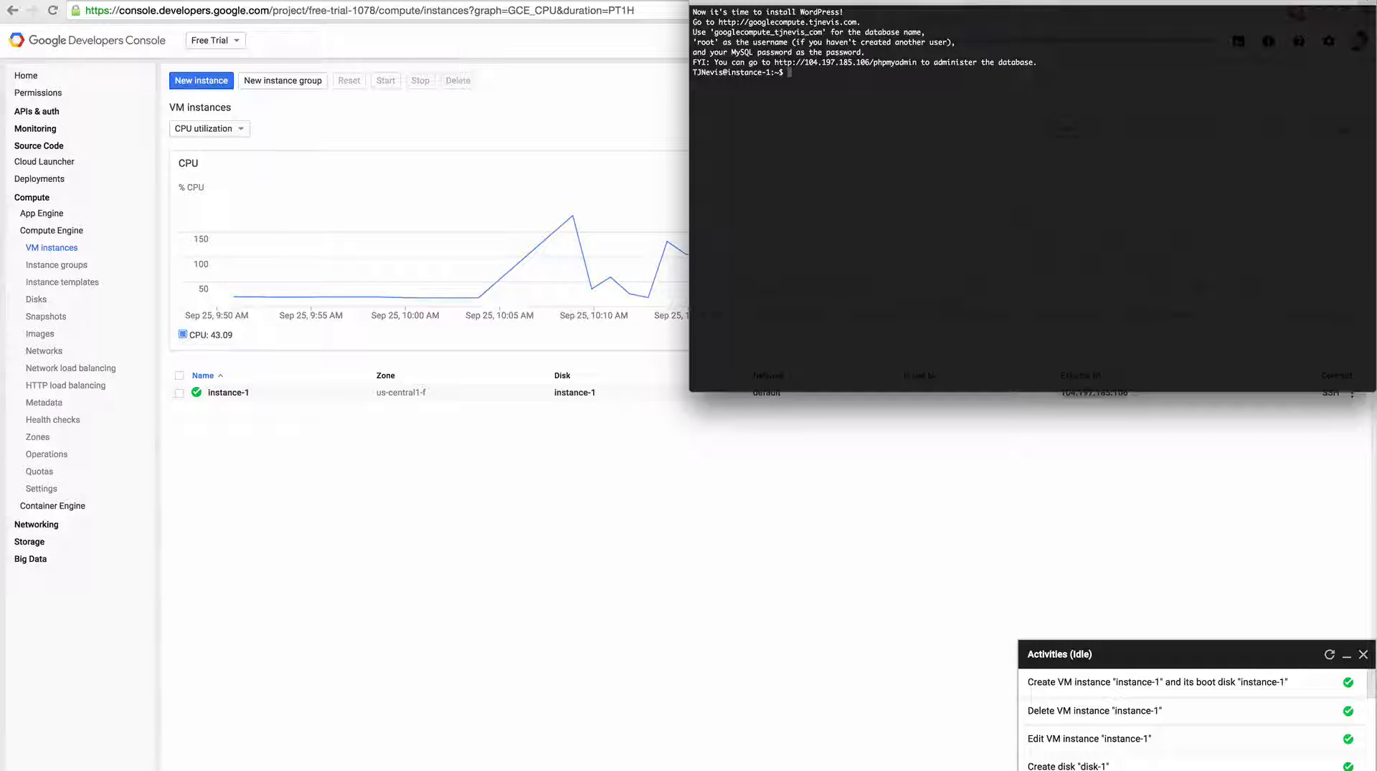
Open the instance's phpMyAdmin address in the browser and log in as root with the MySQL password, declining to save it in LastPass.
left_click_drag(774, 62, 915, 62)
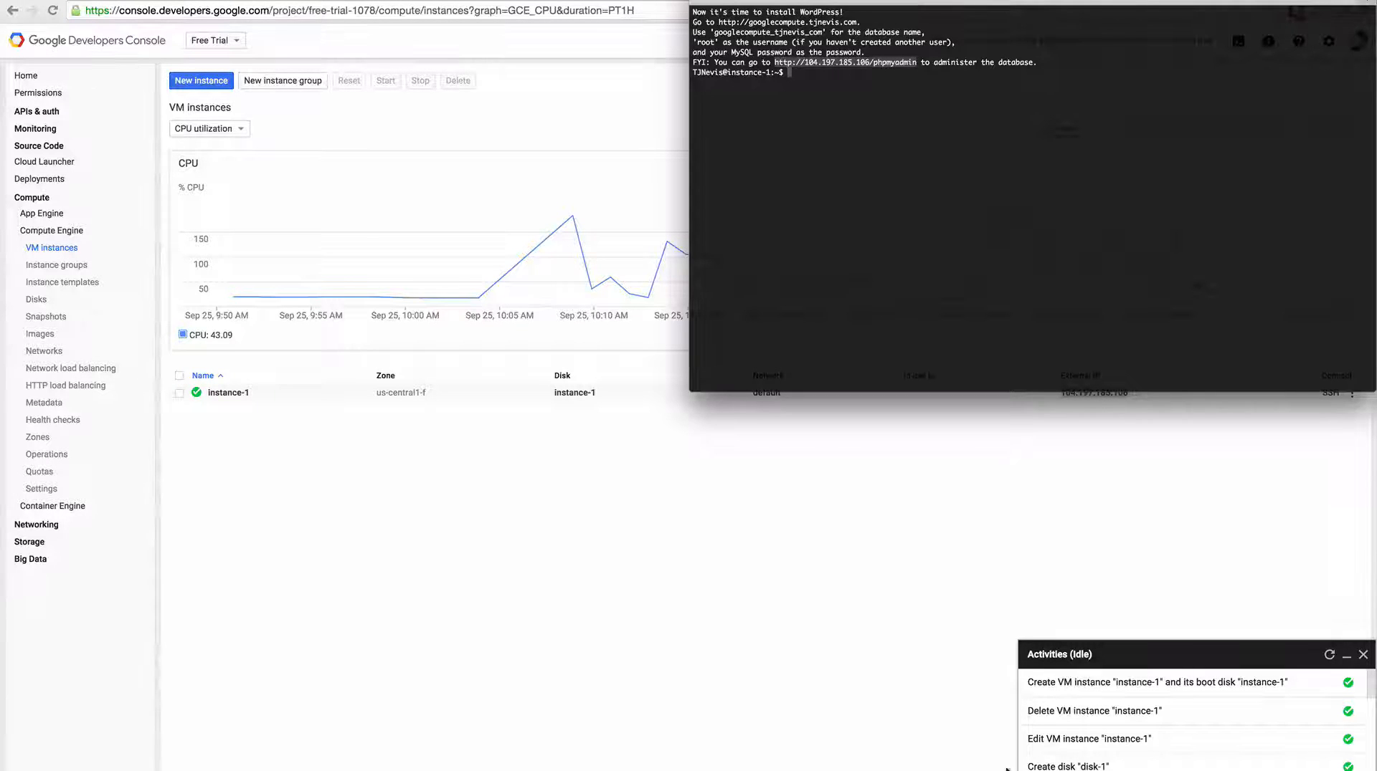
left_click(984, 509)
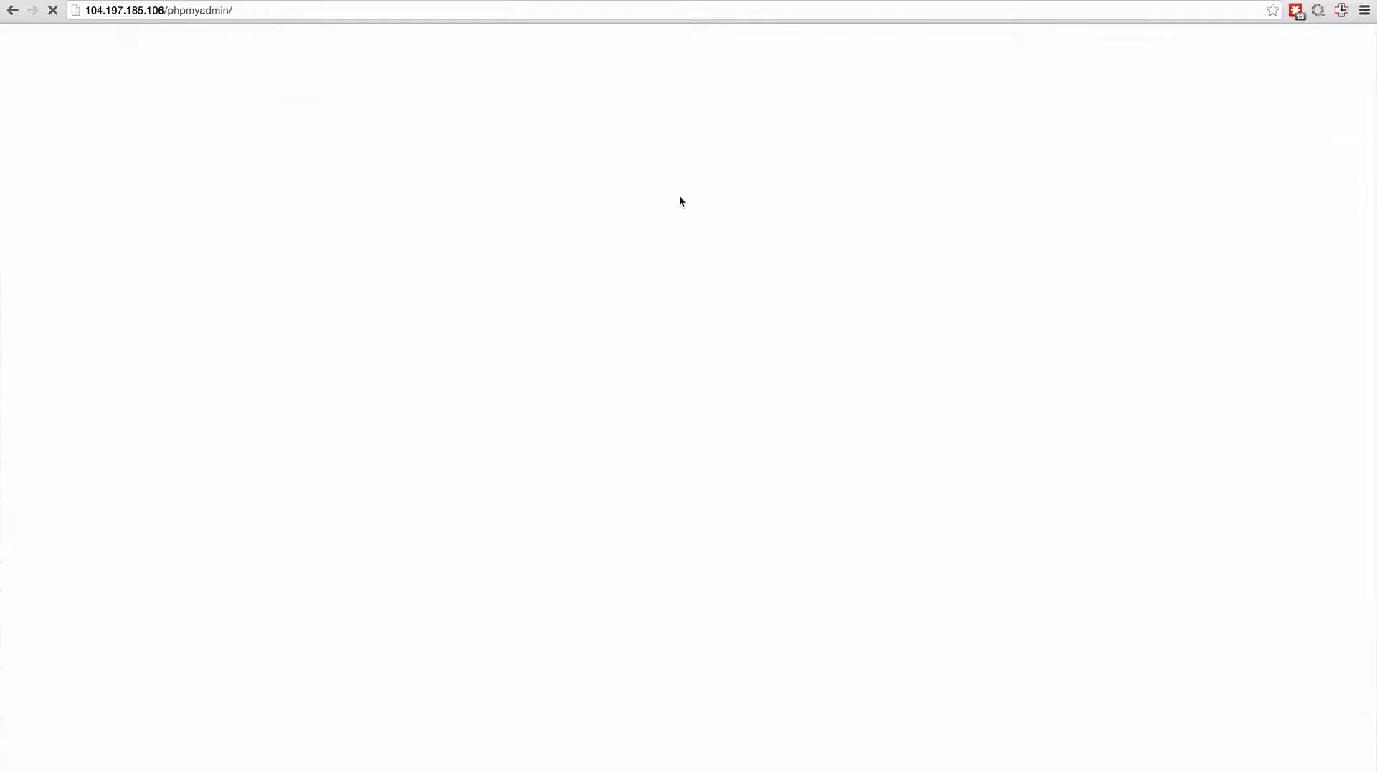
type("root")
key("Tab")
type("*********")
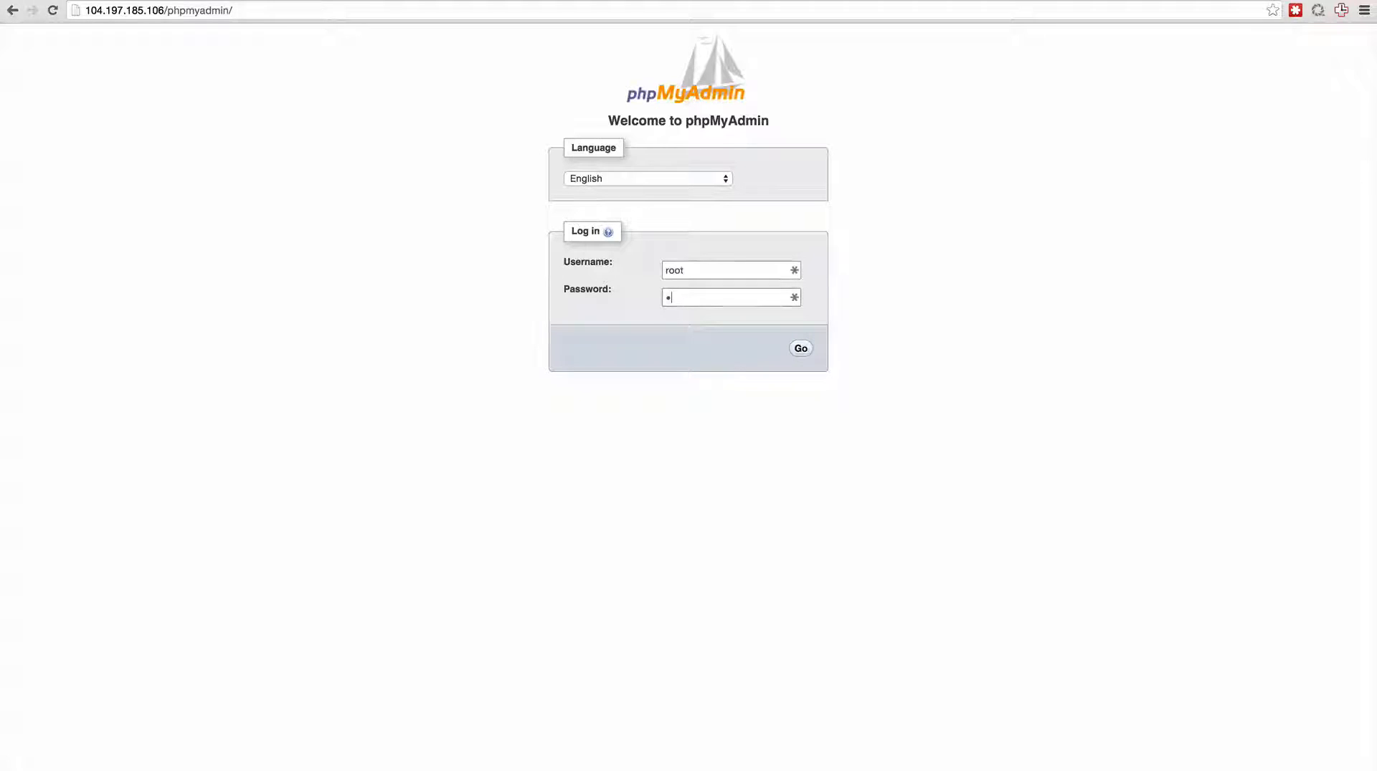
key("Return")
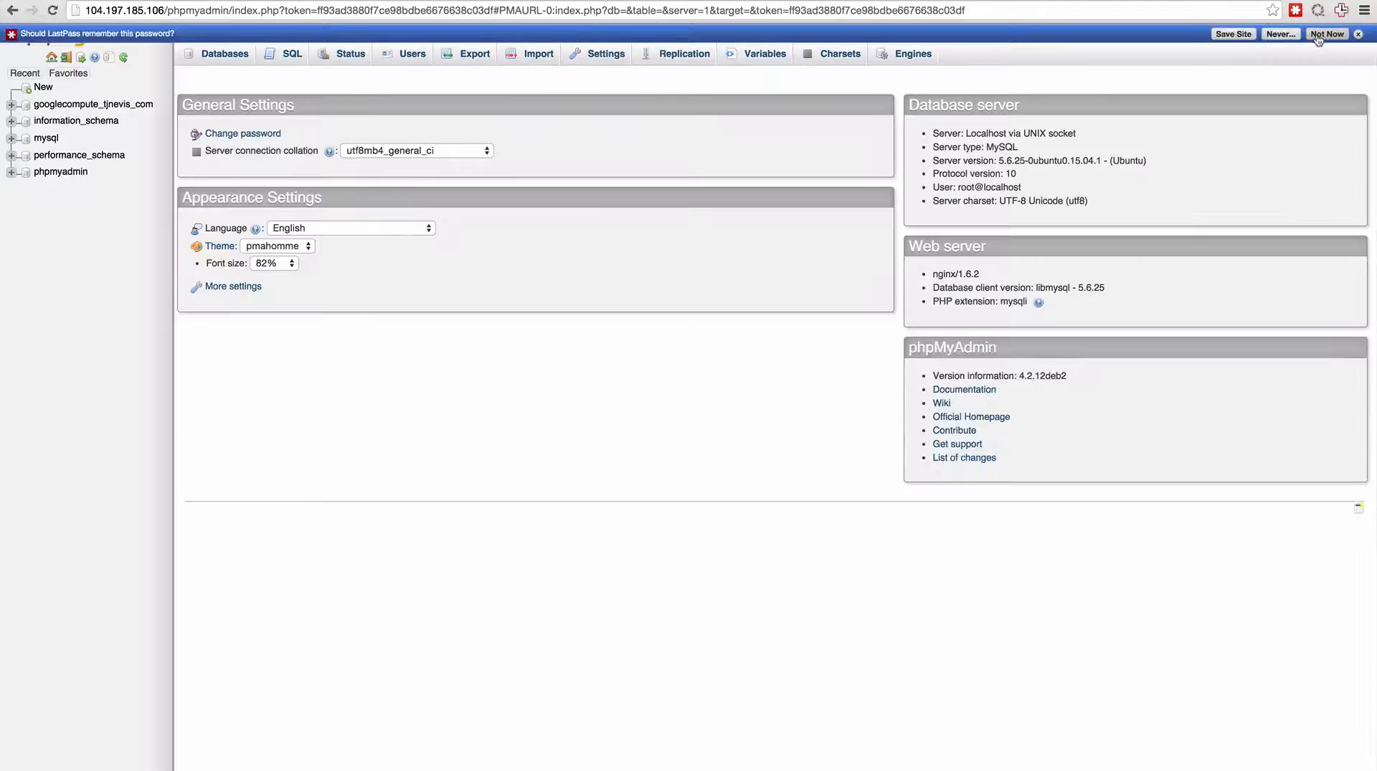
left_click(1326, 34)
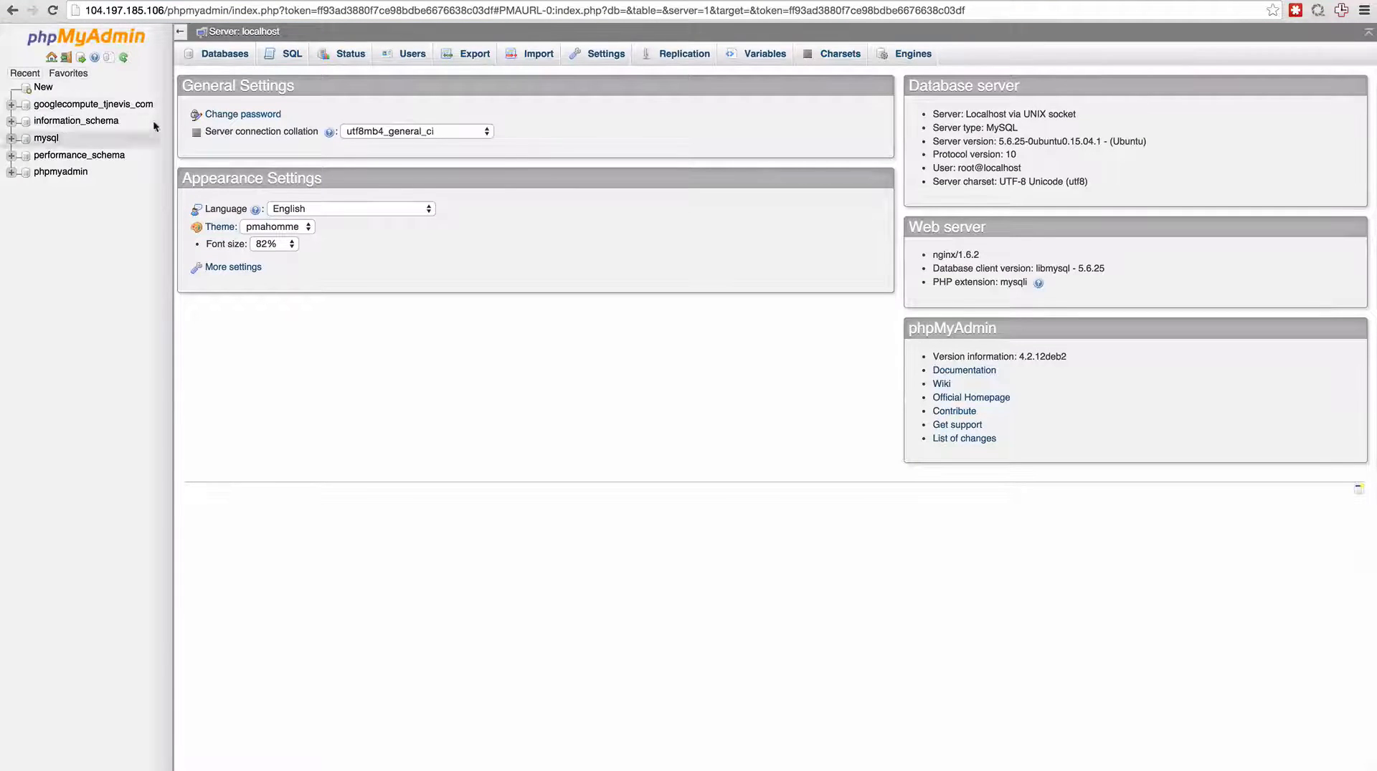
Open the googlecompute subdomain in the browser and start the WordPress database setup.
left_click(739, 10)
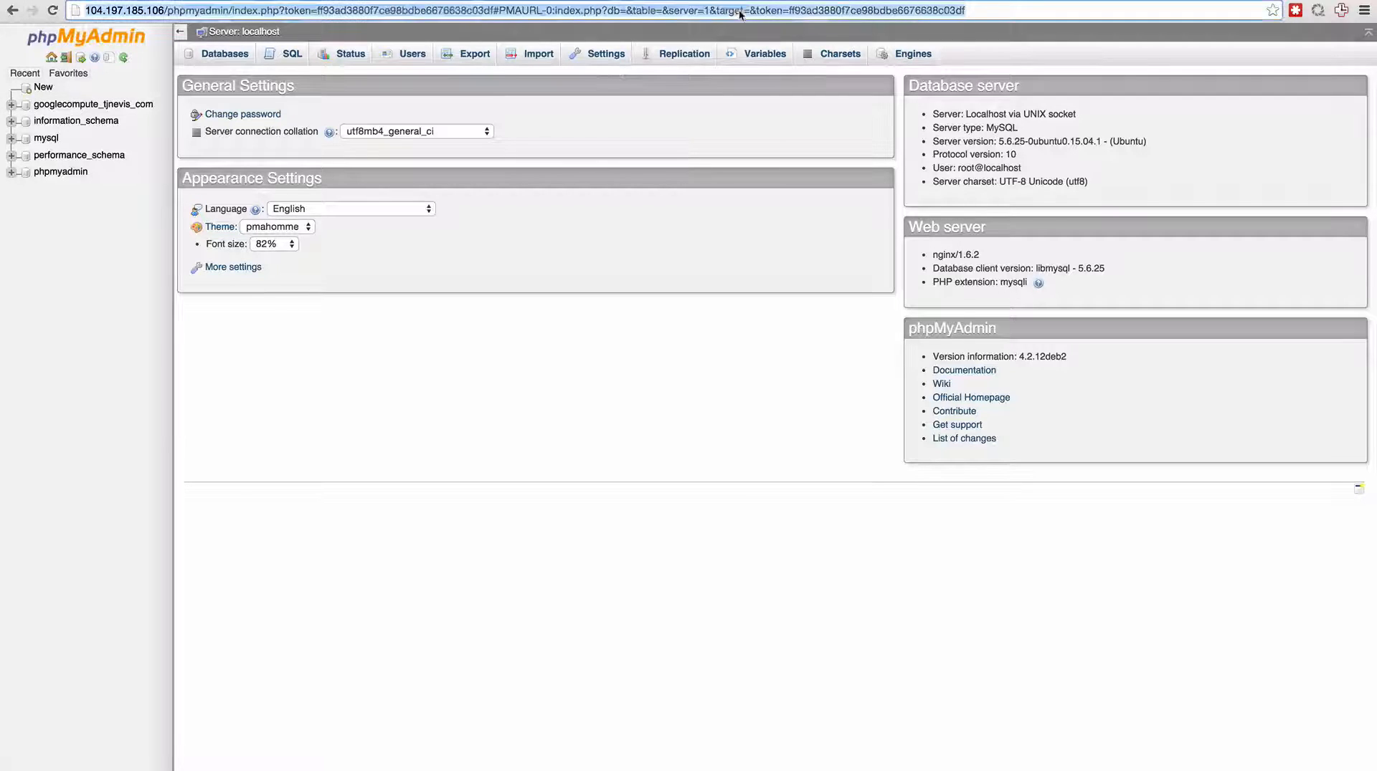
type("googlecom")
key("Return")
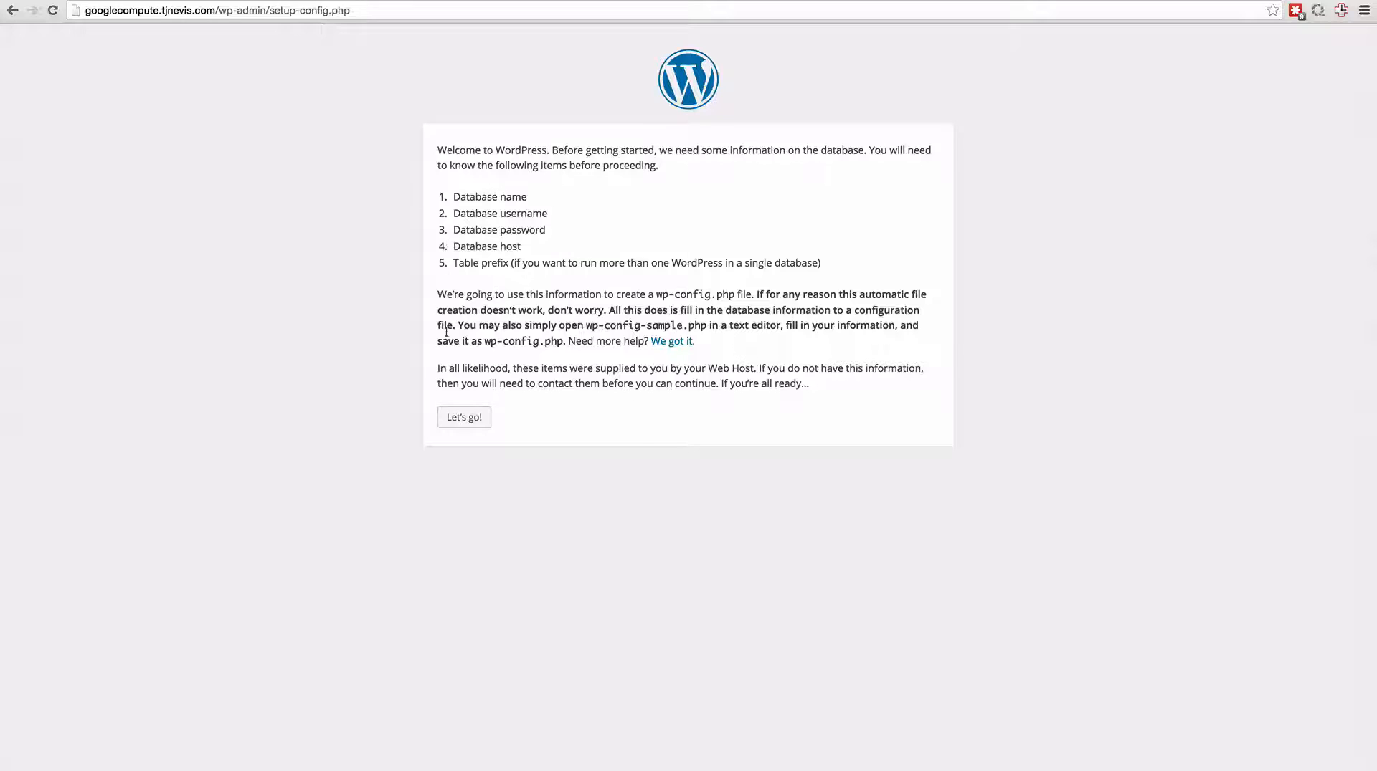
left_click(468, 419)
Connect WordPress to the site's googlecompute database with username root and the MySQL password, and run the install.
key("Tab")
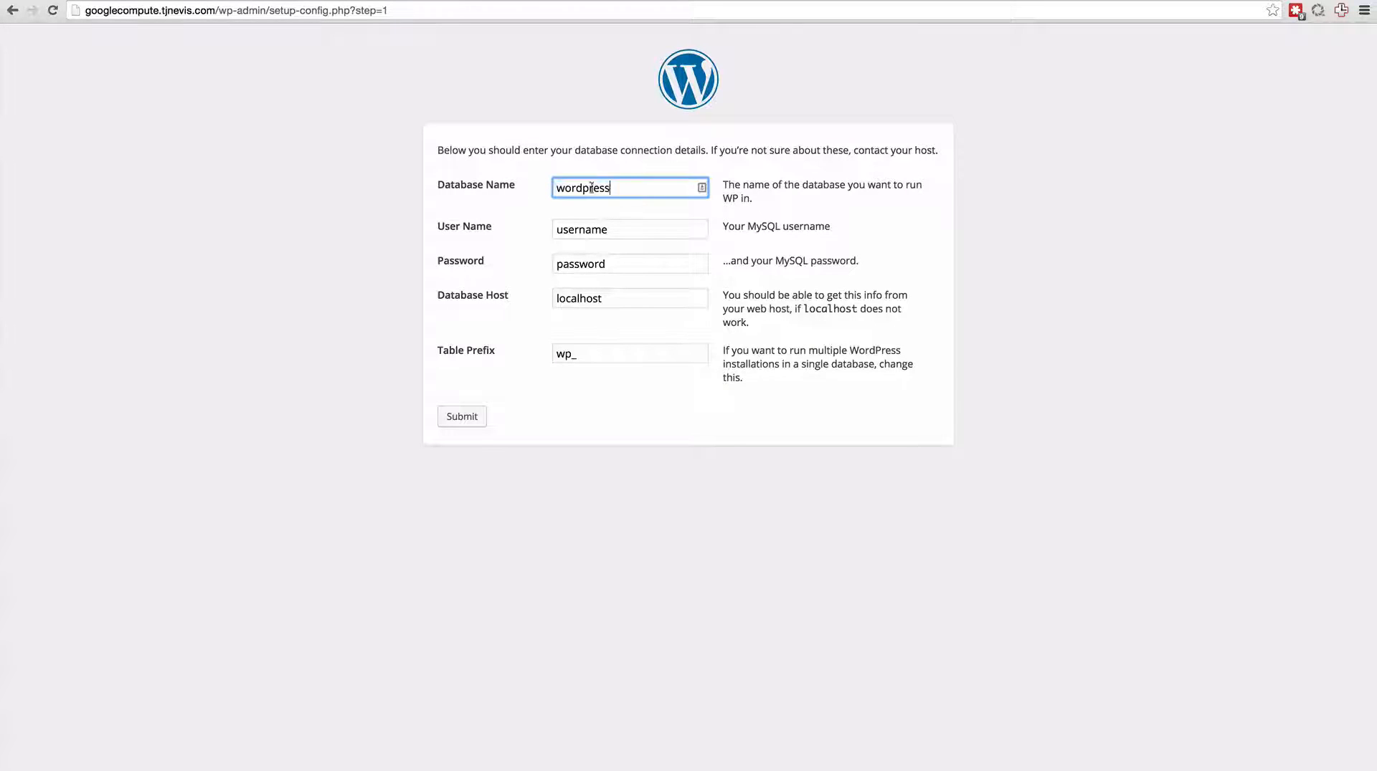
type("google")
key("Down")
key("Tab")
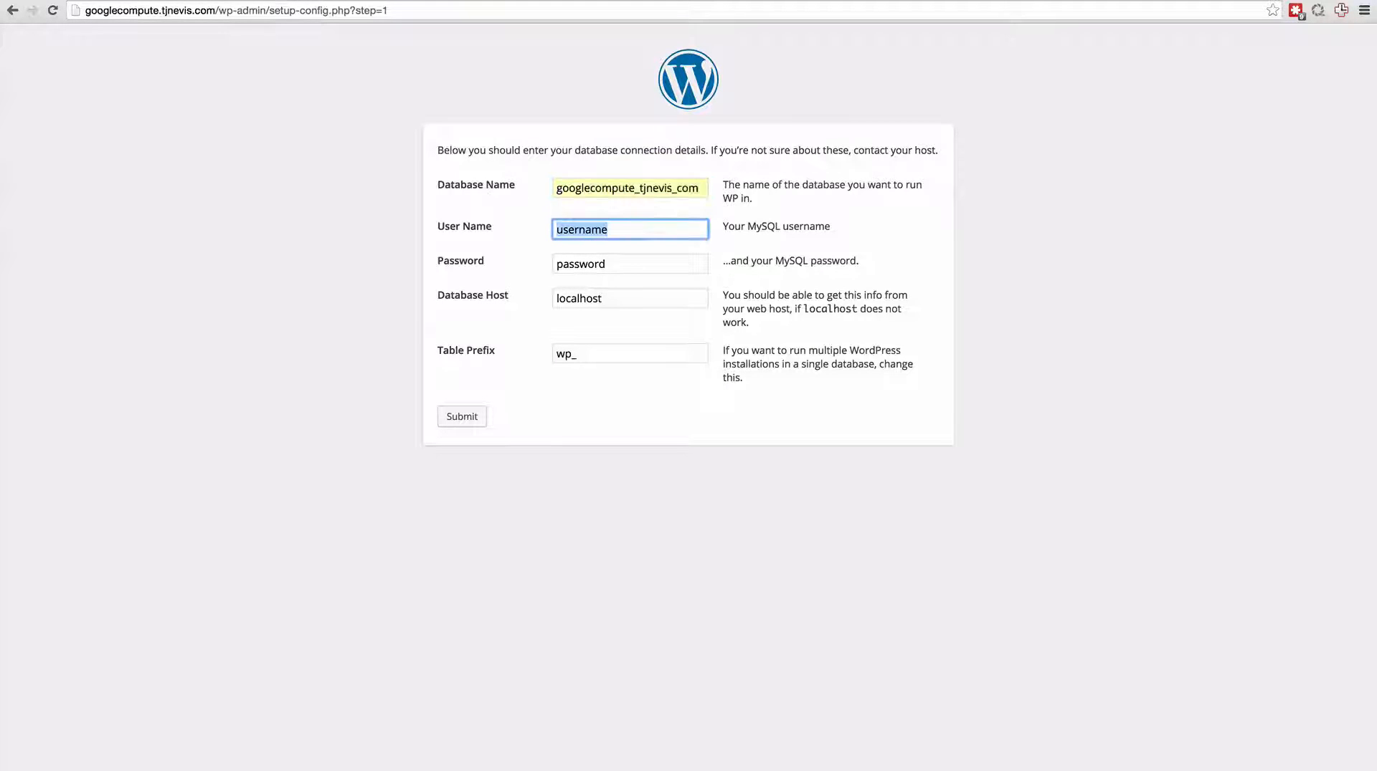
type("root")
key("Tab")
key("Return")
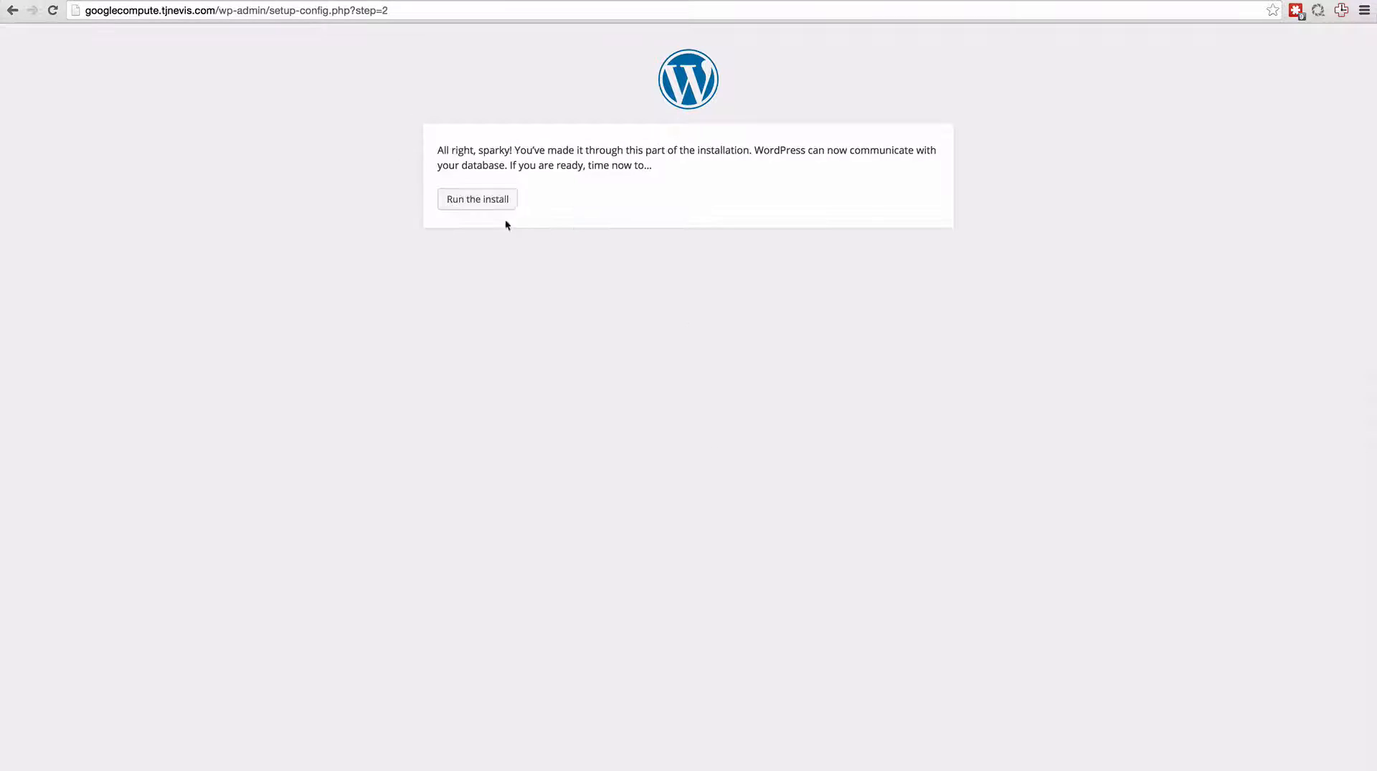
key("Return")
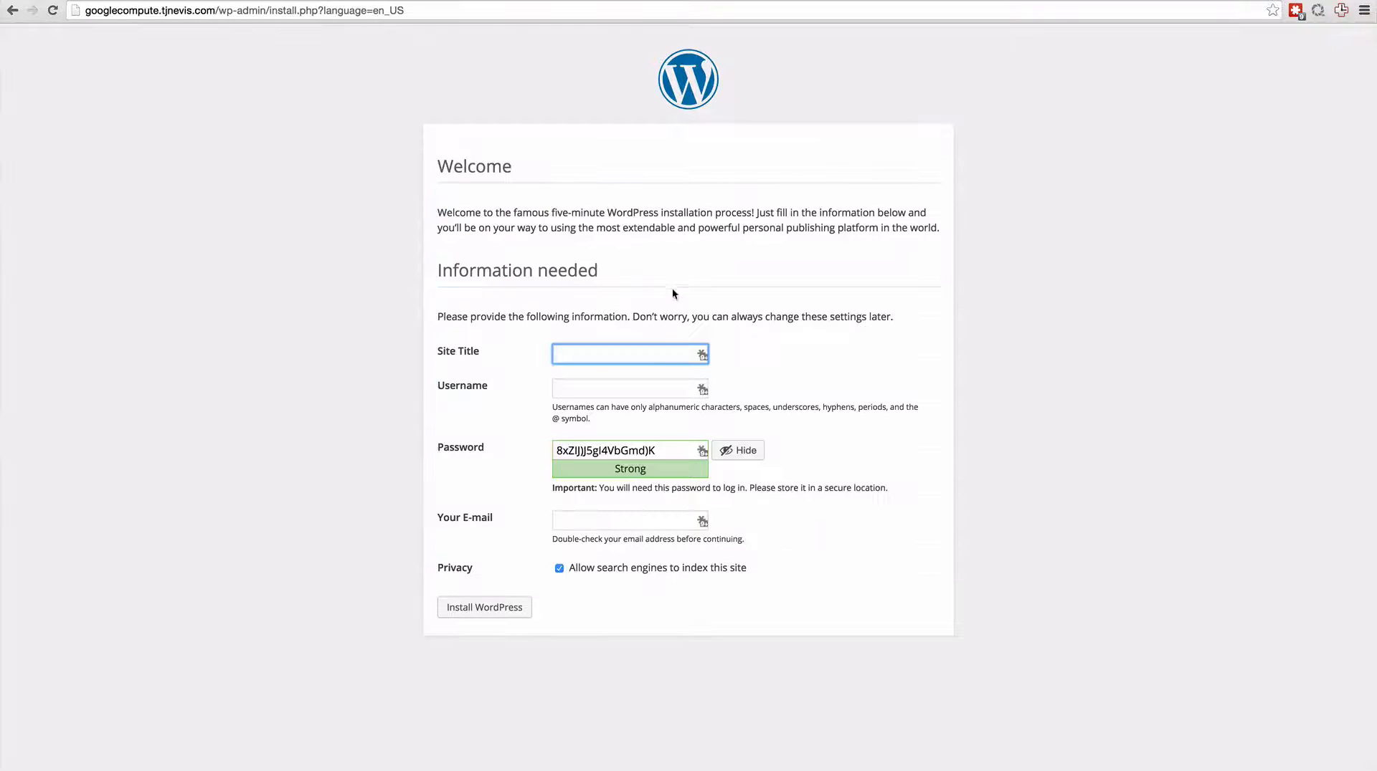
Fill in the WordPress site title with the owner's initials and "Demo Site", the admin username and the contact's e-mail, keeping the generated password.
type("TJ Demo Site")
key("Tab")
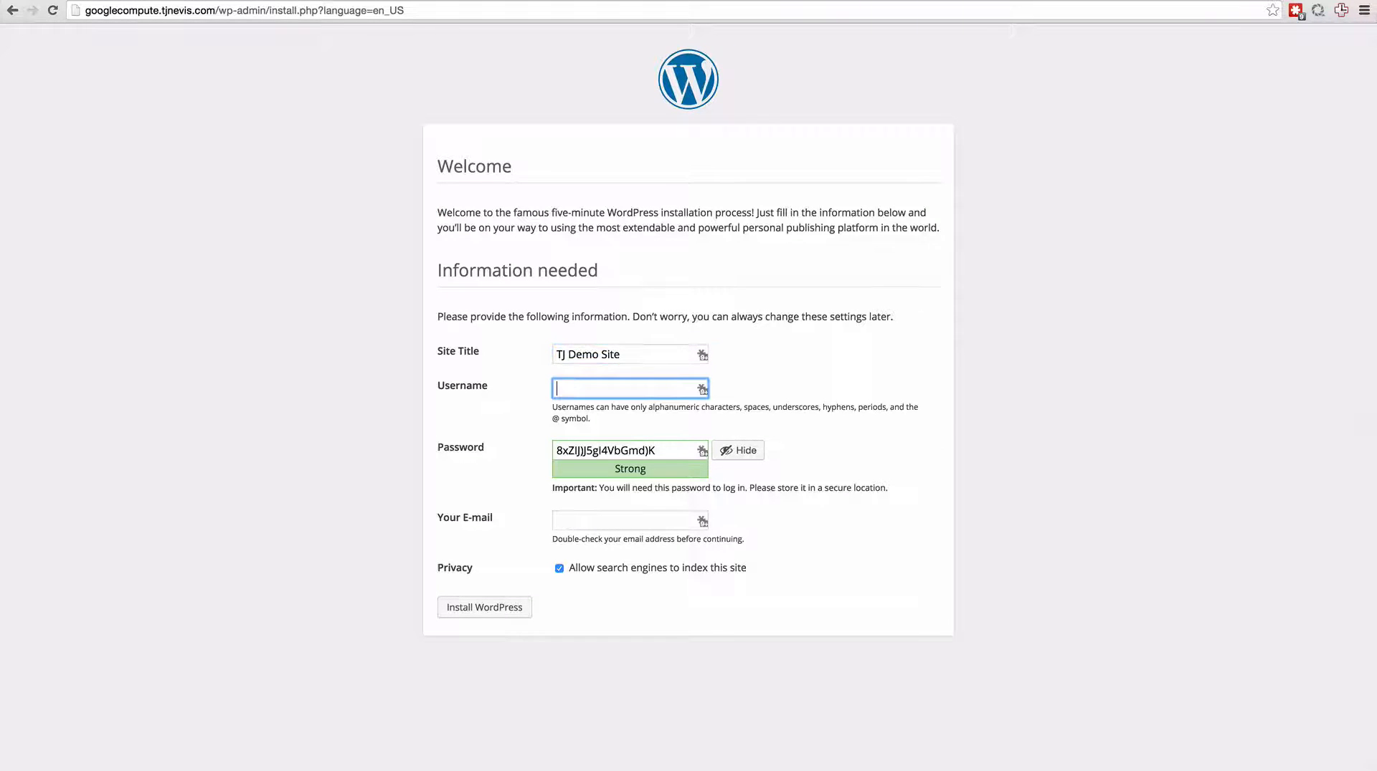
type("TJ")
key("Tab")
key("Tab")
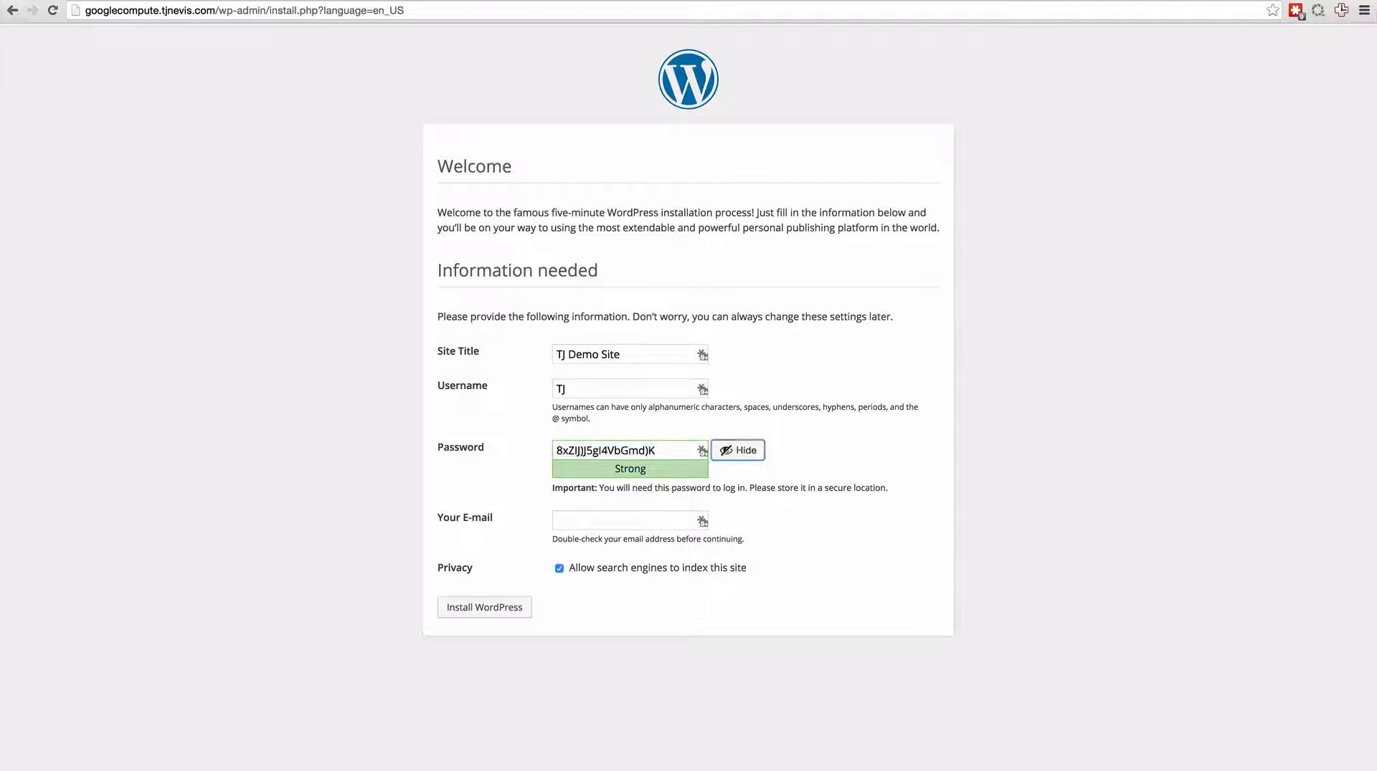
key("Tab")
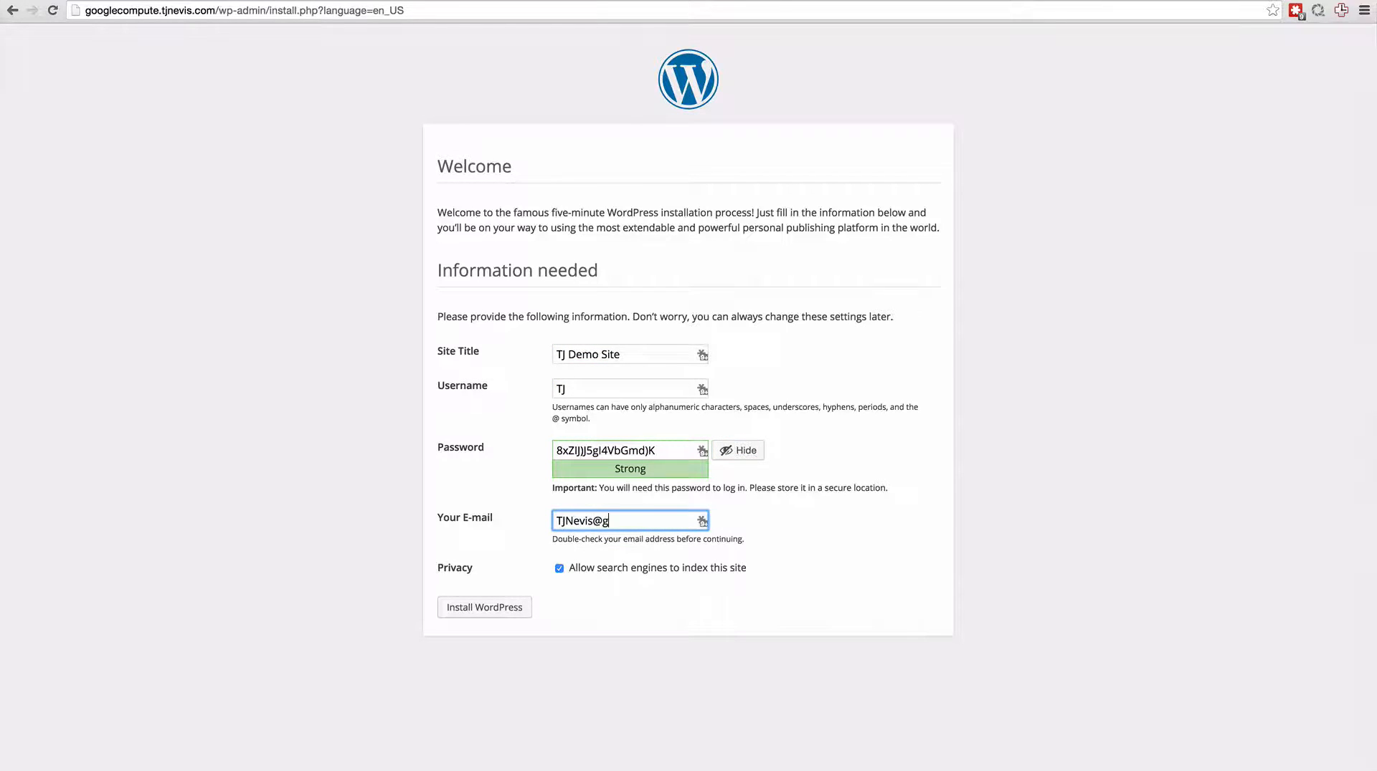
Disallow search engines from indexing the site and install WordPress without saving the password in LastPass, continuing to the login.
left_click(559, 567)
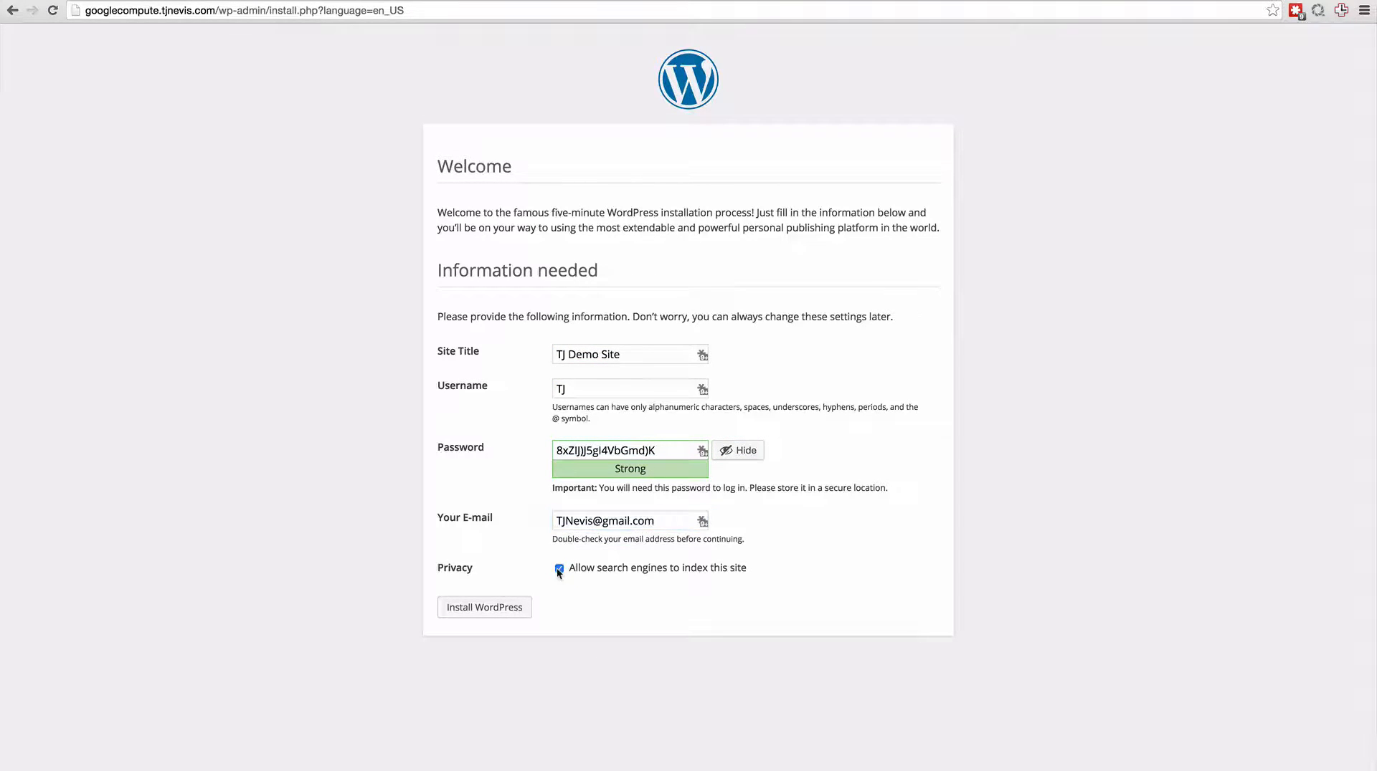
left_click(484, 607)
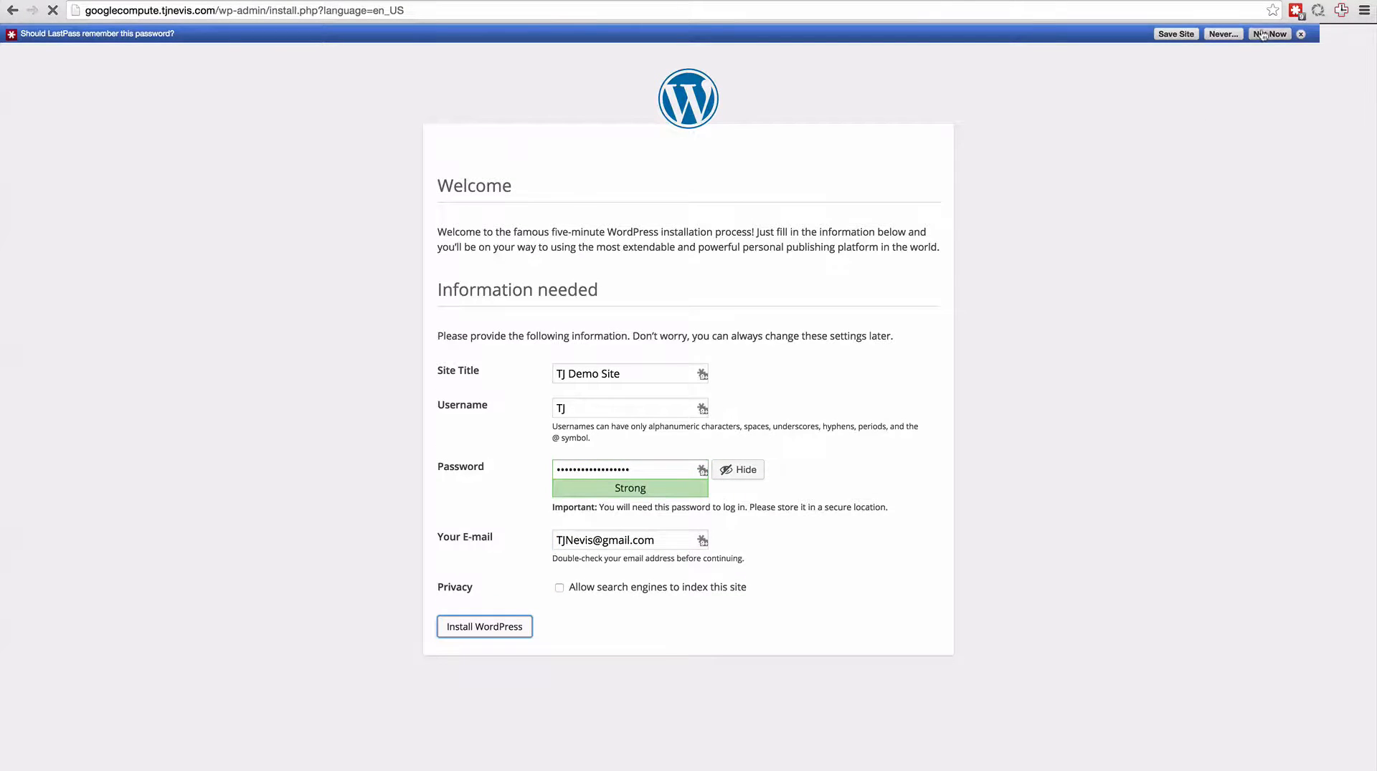
left_click(1268, 34)
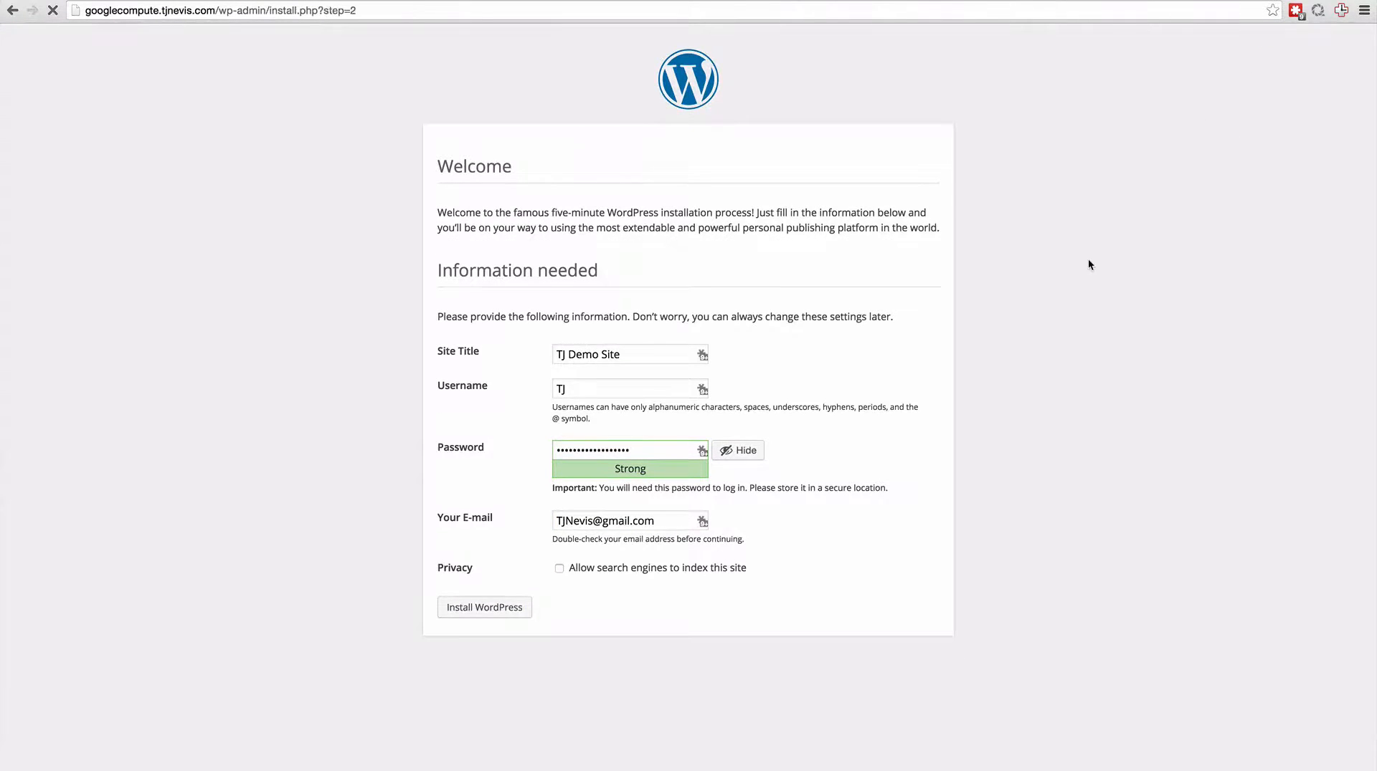
left_click(477, 337)
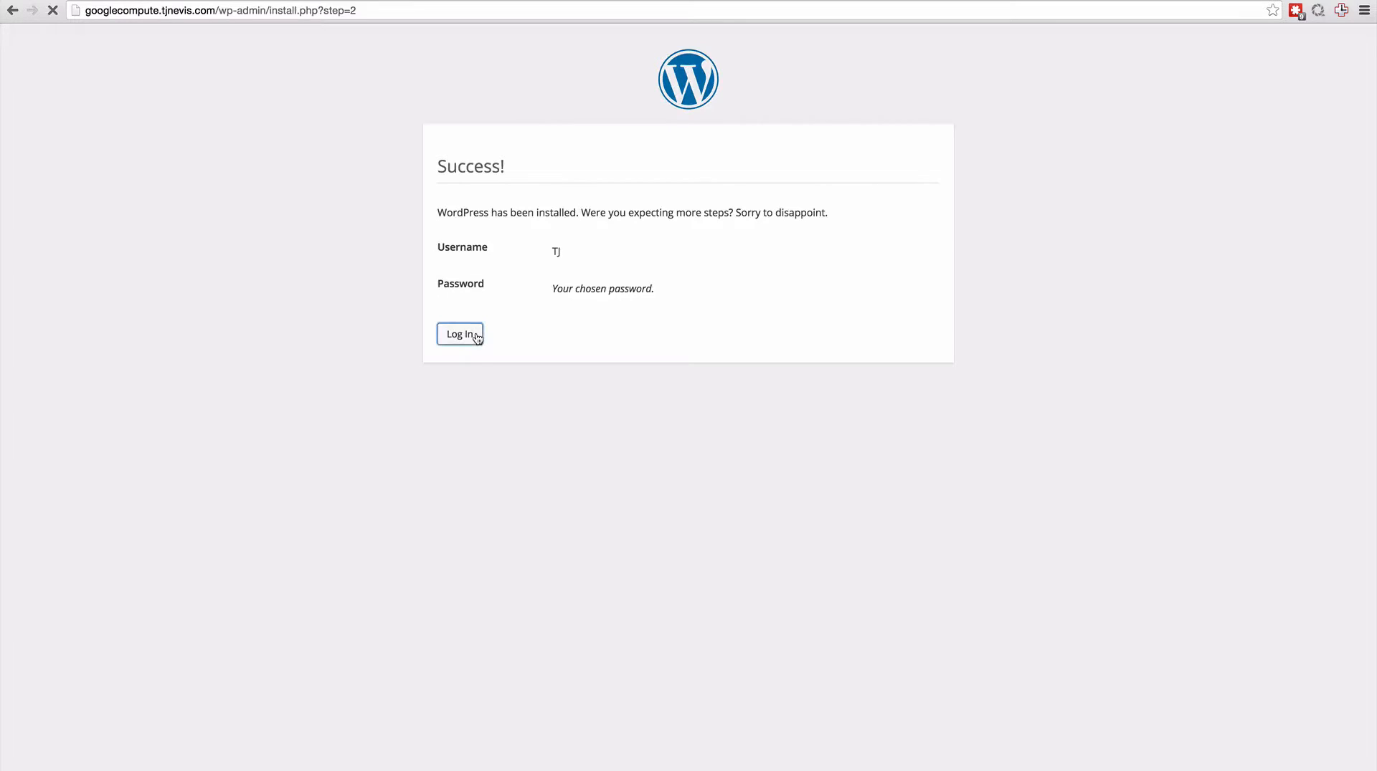